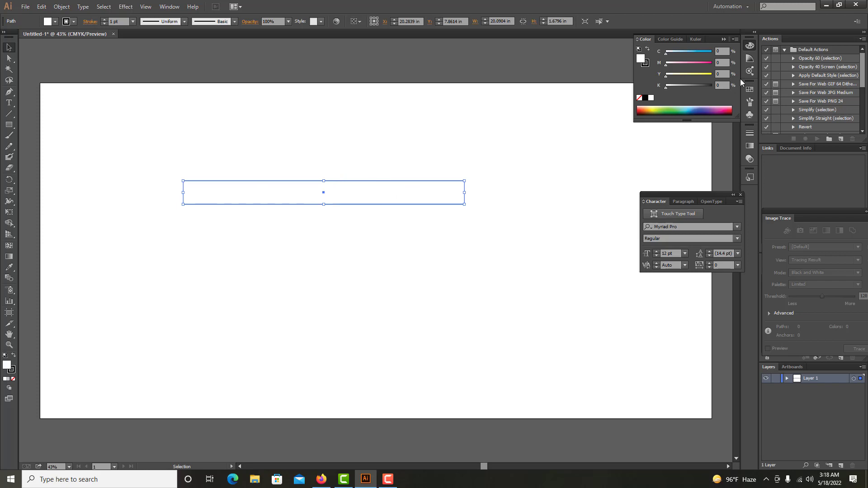
Step: Fill the selected rectangle with the medium blue swatch
{"action": "left_click", "coordinate": [749, 93]}
{"action": "left_click", "coordinate": [681, 94]}
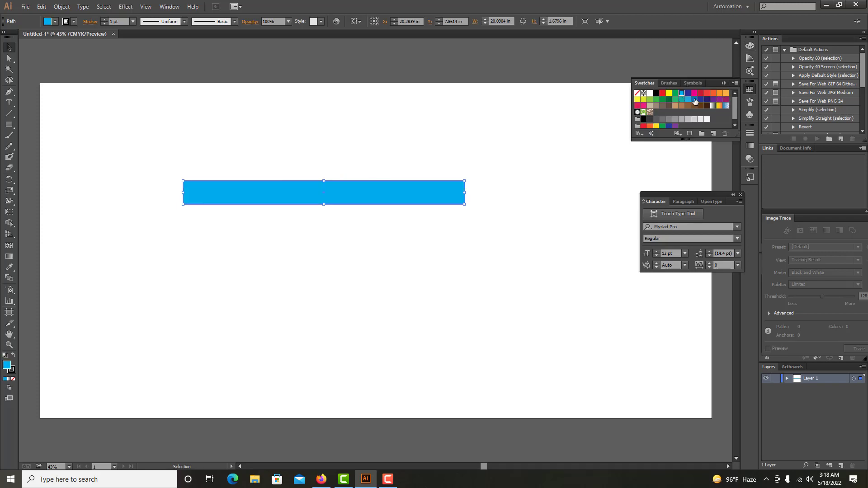
{"action": "left_click", "coordinate": [694, 99]}
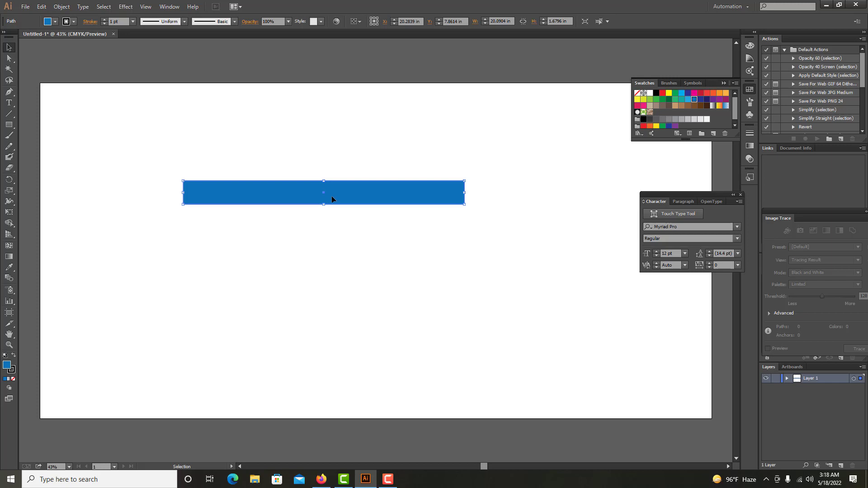
Step: Duplicate the blue bar downward into a stack of four bars and shift the top two up and slightly right
{"action": "left_click_drag", "start_coordinate": [332, 199], "coordinate": [345, 286]}
{"action": "left_click", "coordinate": [392, 312]}
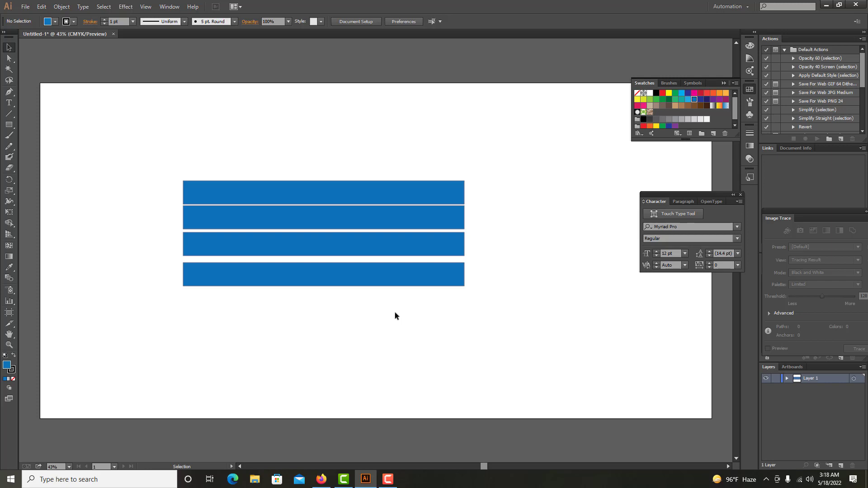
{"action": "left_click_drag", "start_coordinate": [341, 203], "coordinate": [352, 185]}
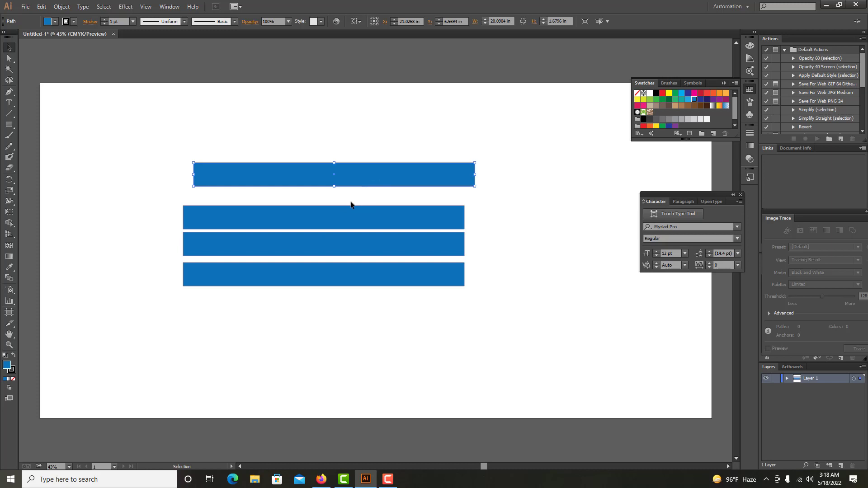
{"action": "left_click_drag", "start_coordinate": [330, 213], "coordinate": [339, 208]}
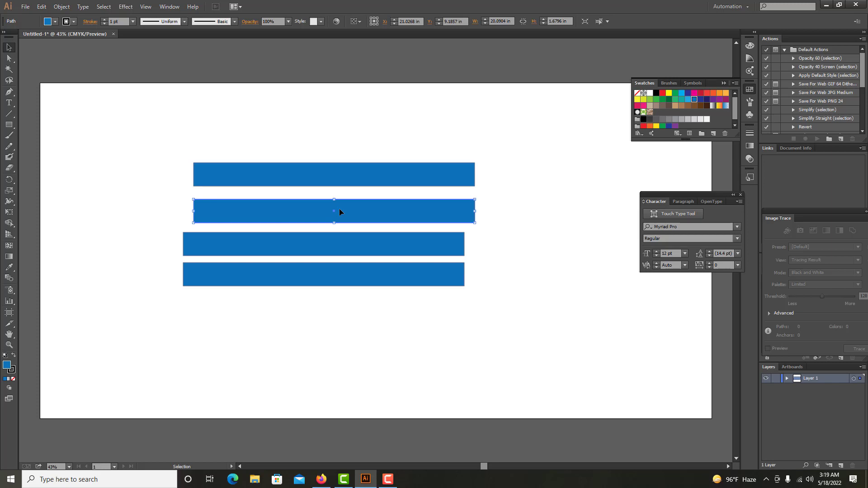
{"action": "left_click_drag", "start_coordinate": [298, 173], "coordinate": [302, 161]}
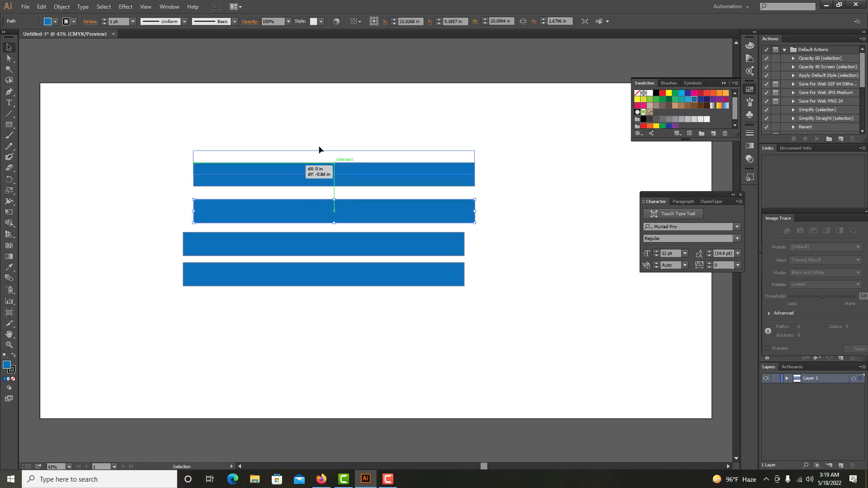
Step: Draw a circle about 3.94 in across over the left end of the top bar
{"action": "left_click", "coordinate": [8, 125]}
{"action": "left_click_drag", "start_coordinate": [8, 125], "coordinate": [41, 148]}
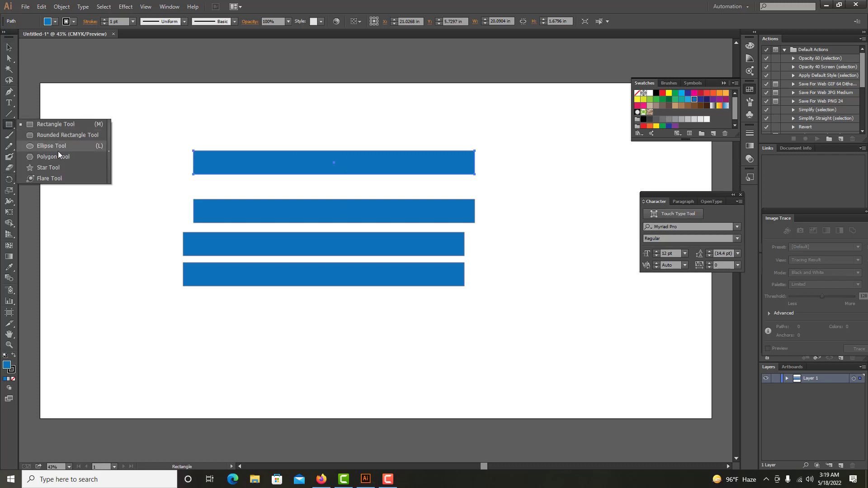
{"action": "left_click", "coordinate": [59, 150]}
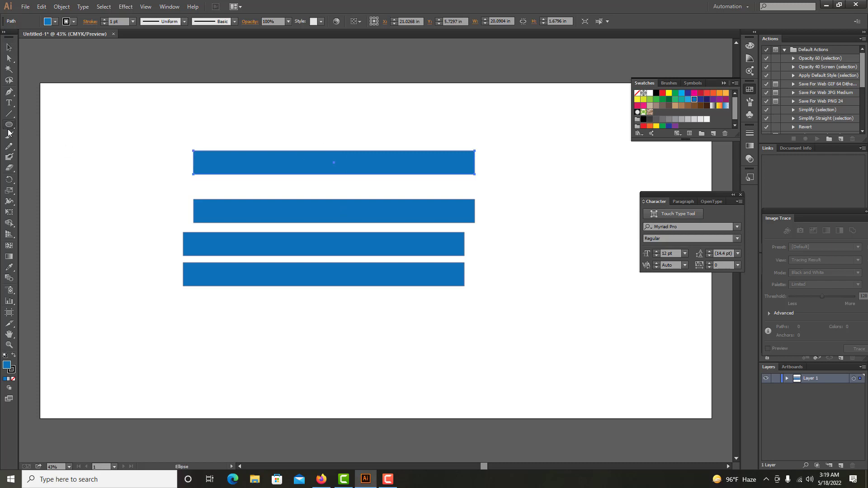
{"action": "left_click_drag", "start_coordinate": [176, 128], "coordinate": [205, 183]}
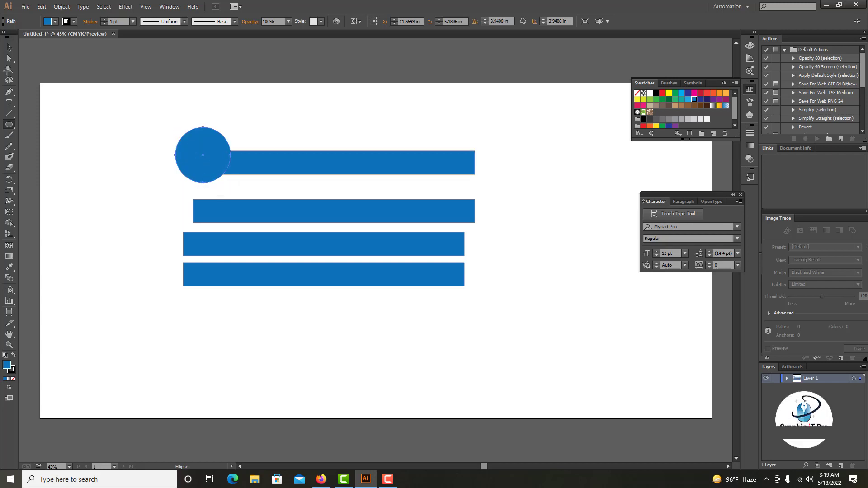
Step: Shrink the circle to about 2.71 in, centre it on the top bar's height and fill it dark green
{"action": "left_click", "coordinate": [7, 51]}
{"action": "left_click_drag", "start_coordinate": [203, 127], "coordinate": [203, 153]}
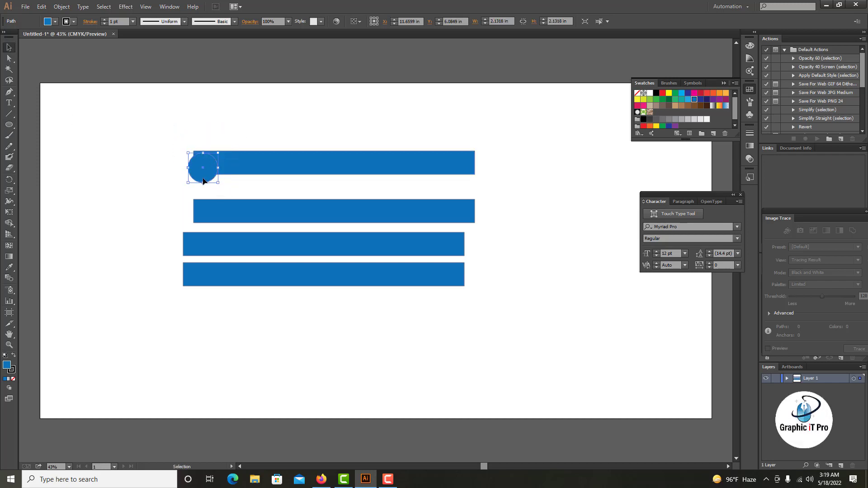
{"action": "left_click_drag", "start_coordinate": [203, 182], "coordinate": [176, 163]}
{"action": "left_click", "coordinate": [662, 93]}
{"action": "left_click", "coordinate": [668, 99]}
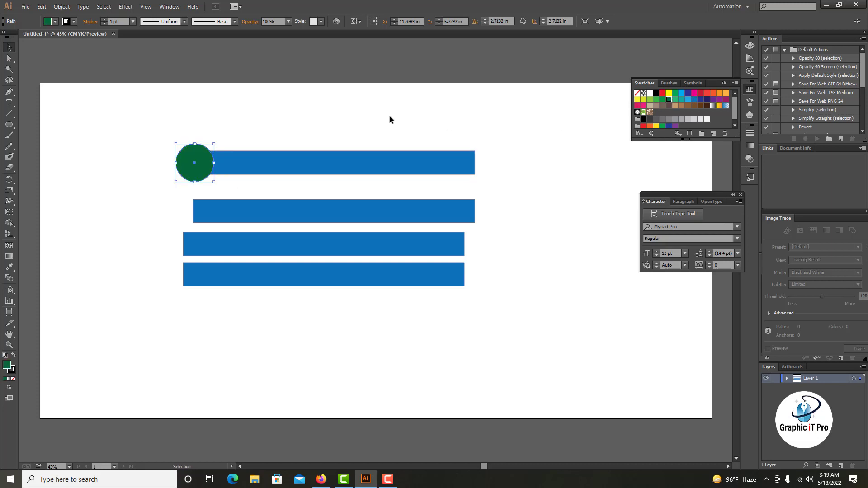
Step: Enlarge the circle to about 3.42 in and shift it slightly right, keeping it over the top bar's left end
{"action": "left_click", "coordinate": [245, 149]}
{"action": "left_click", "coordinate": [198, 156]}
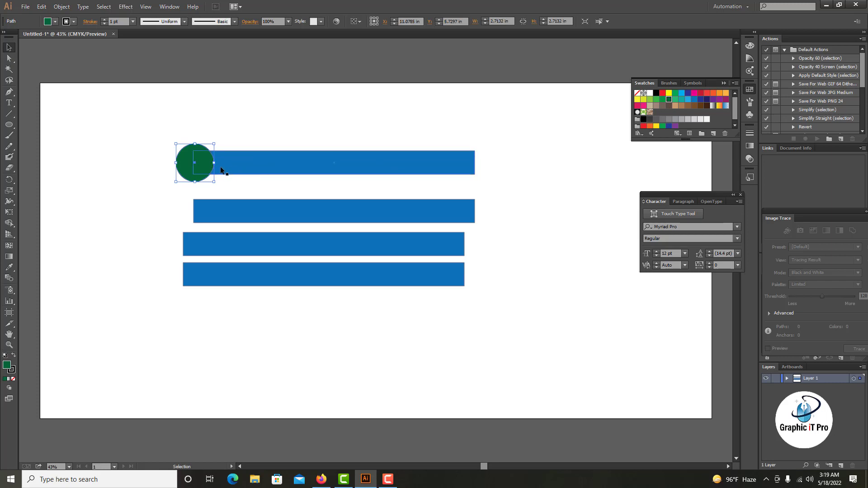
{"action": "left_click_drag", "start_coordinate": [215, 162], "coordinate": [192, 160]}
{"action": "left_click", "coordinate": [298, 138]}
{"action": "left_click", "coordinate": [266, 145]}
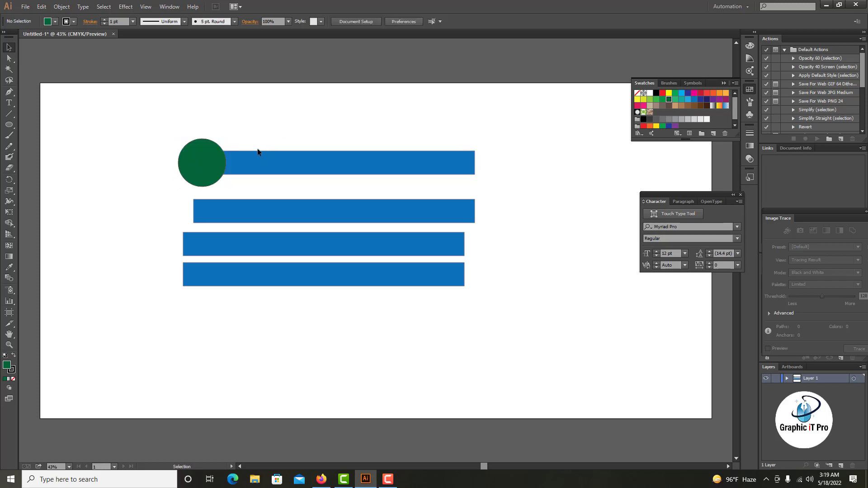
Step: Recolour the circle on the top bar red
{"action": "left_click", "coordinate": [194, 169]}
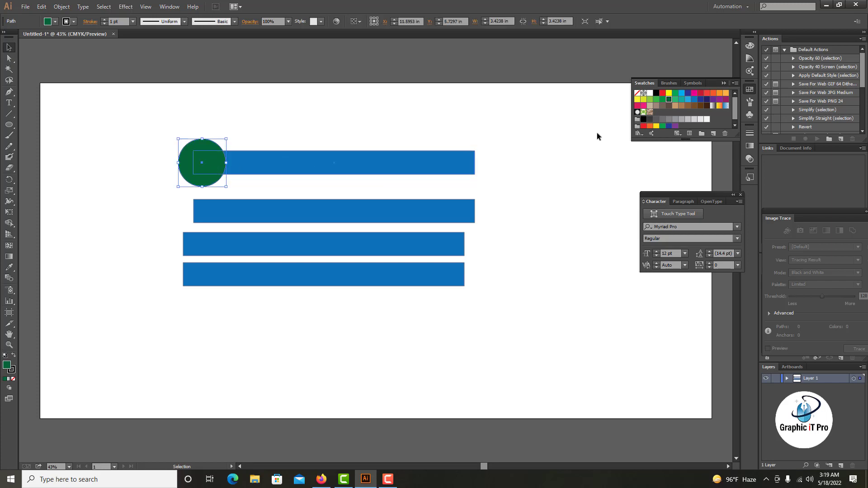
{"action": "left_click", "coordinate": [662, 93]}
{"action": "left_click", "coordinate": [316, 132]}
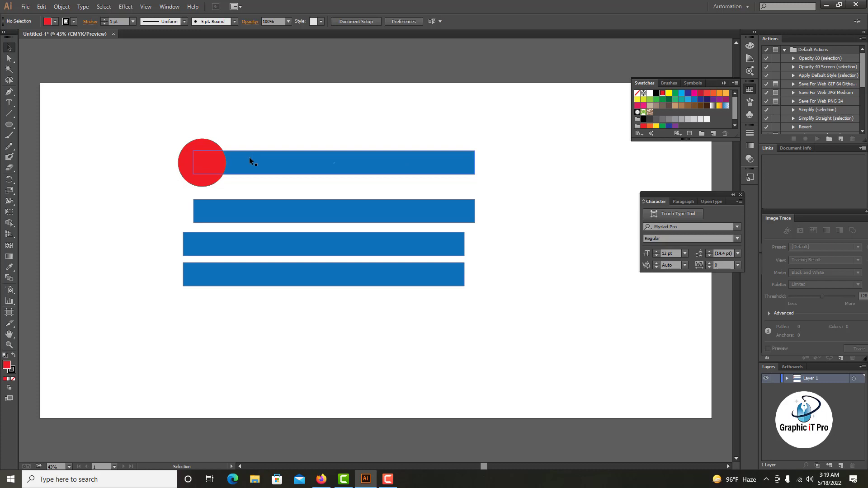
Step: Display the Pathfinder panel and place it beside the shortcut text below the bars
{"action": "left_click_drag", "start_coordinate": [161, 134], "coordinate": [332, 174]}
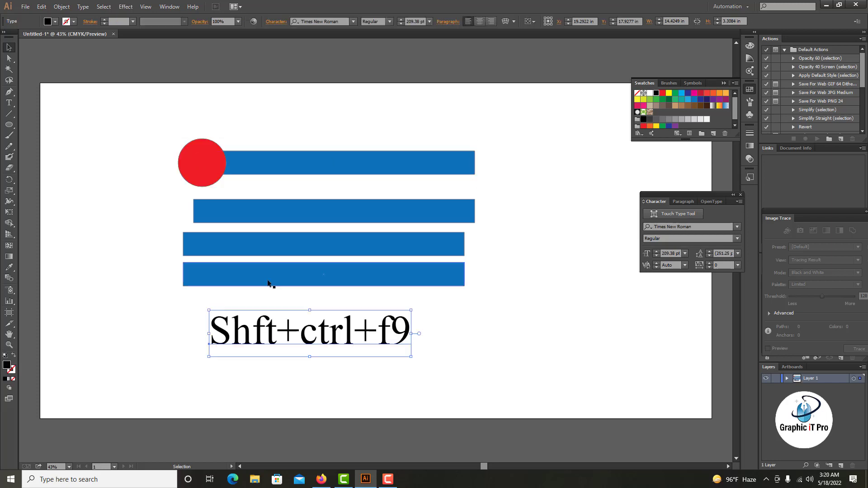
{"action": "left_click", "coordinate": [169, 7]}
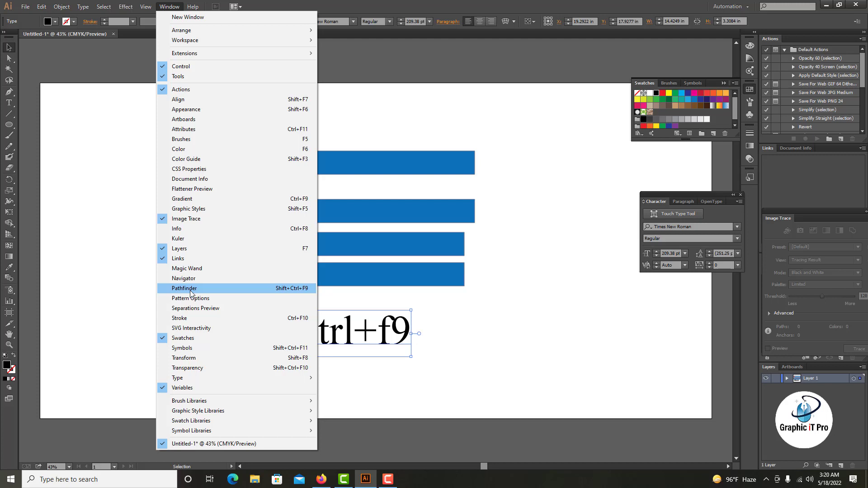
{"action": "left_click", "coordinate": [574, 364]}
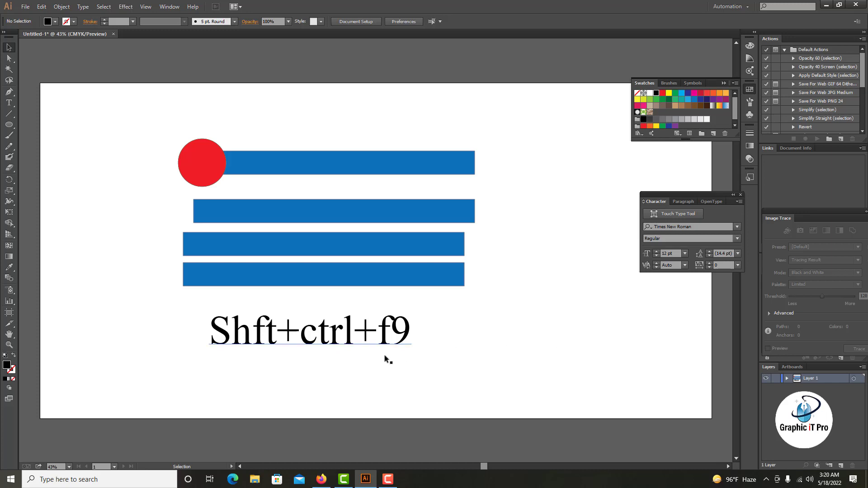
{"action": "left_click", "coordinate": [170, 6]}
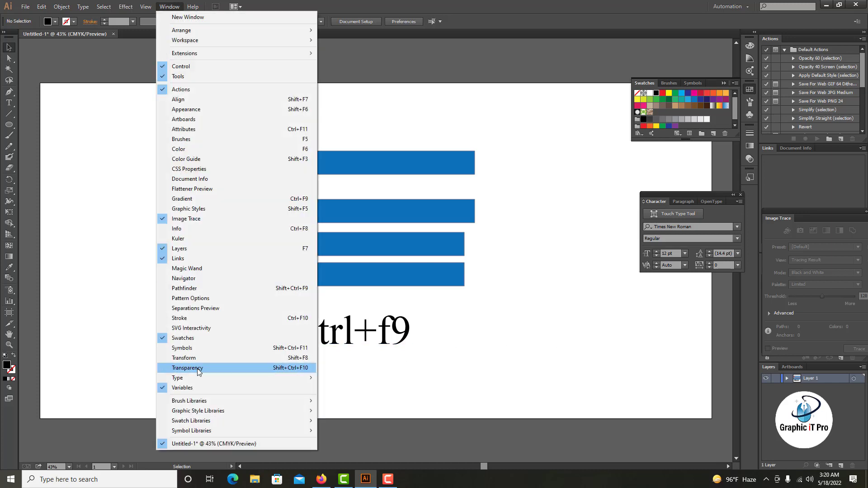
{"action": "left_click", "coordinate": [192, 289]}
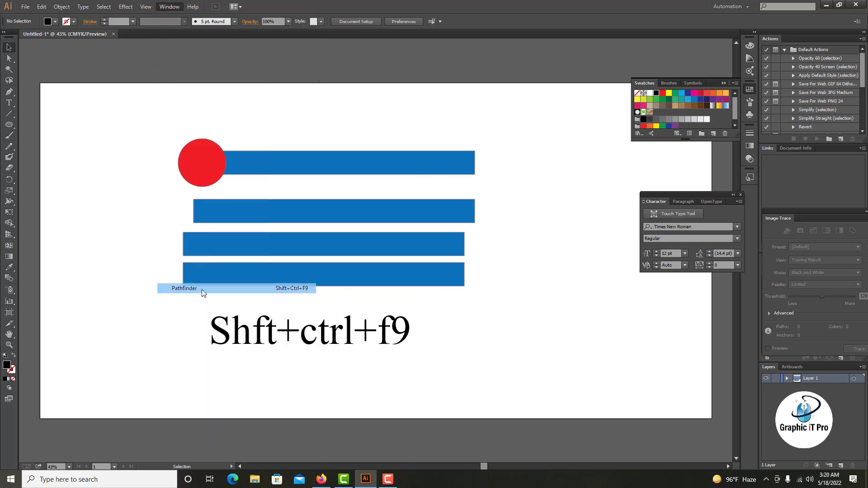
{"action": "left_click_drag", "start_coordinate": [77, 180], "coordinate": [520, 312]}
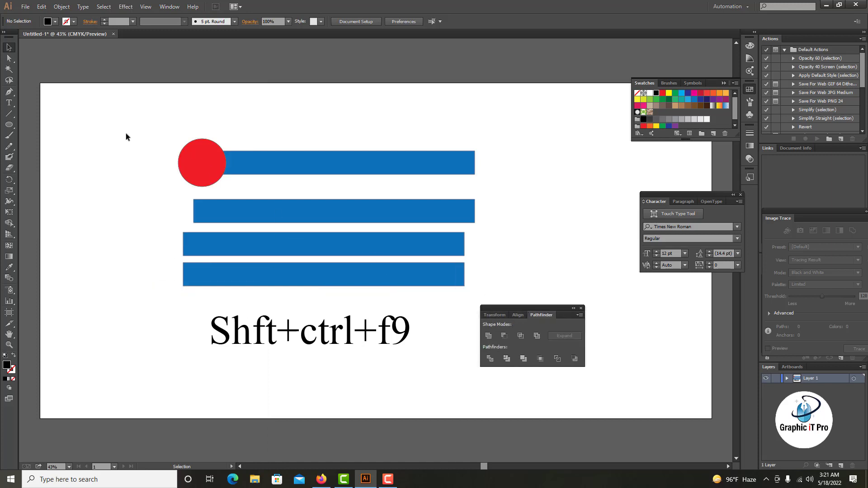
Step: Select the red circle together with the top bar and apply the Pathfinder Divide operation
{"action": "left_click_drag", "start_coordinate": [129, 134], "coordinate": [320, 178]}
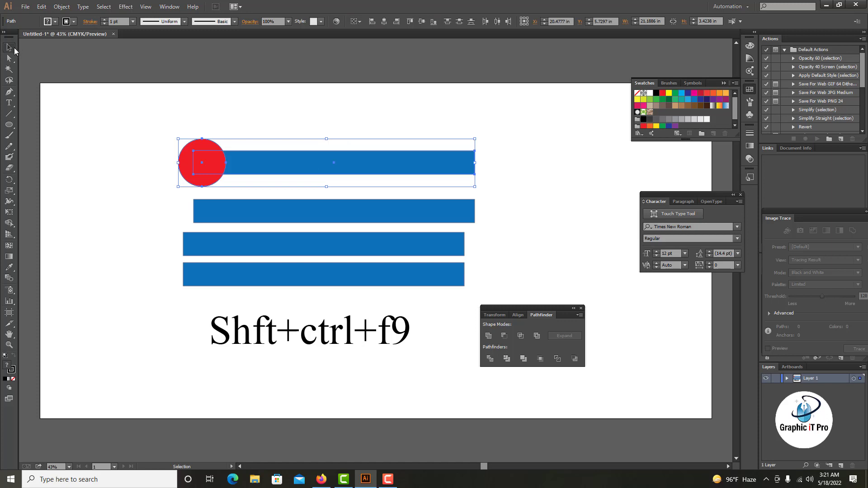
{"action": "left_click_drag", "start_coordinate": [119, 124], "coordinate": [497, 194]}
{"action": "left_click_drag", "start_coordinate": [174, 131], "coordinate": [497, 185]}
{"action": "left_click", "coordinate": [573, 254]}
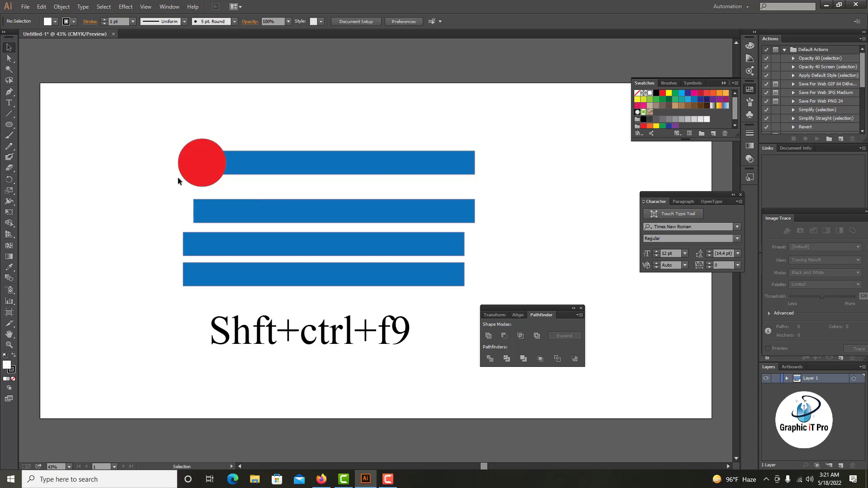
{"action": "left_click", "coordinate": [204, 171]}
{"action": "left_click_drag", "start_coordinate": [147, 133], "coordinate": [407, 182]}
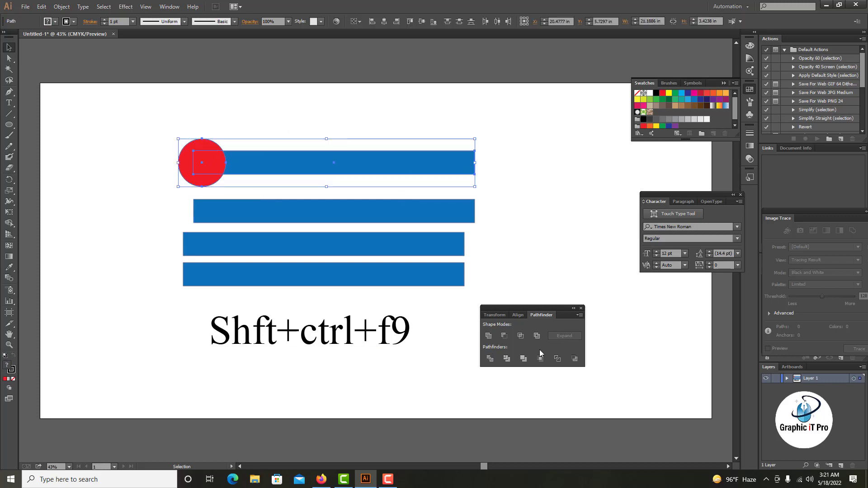
{"action": "left_click", "coordinate": [490, 359]}
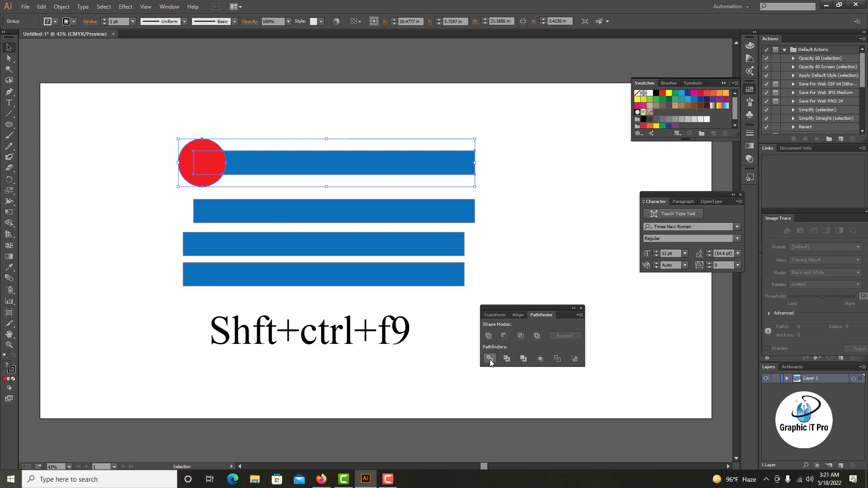
Step: Ungroup the divided shapes and delete the part of the red circle lying outside the top bar
{"action": "left_click", "coordinate": [520, 208]}
{"action": "left_click", "coordinate": [202, 144]}
{"action": "right_click", "coordinate": [202, 145]}
{"action": "left_click", "coordinate": [221, 190]}
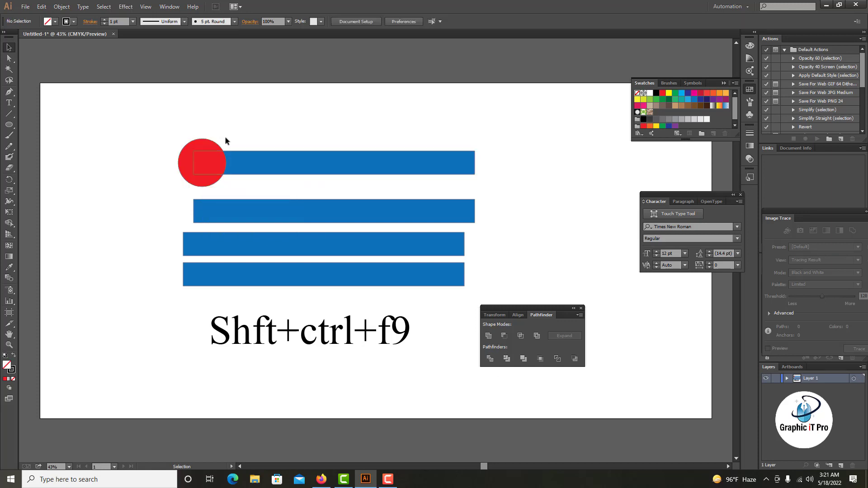
{"action": "left_click", "coordinate": [195, 145]}
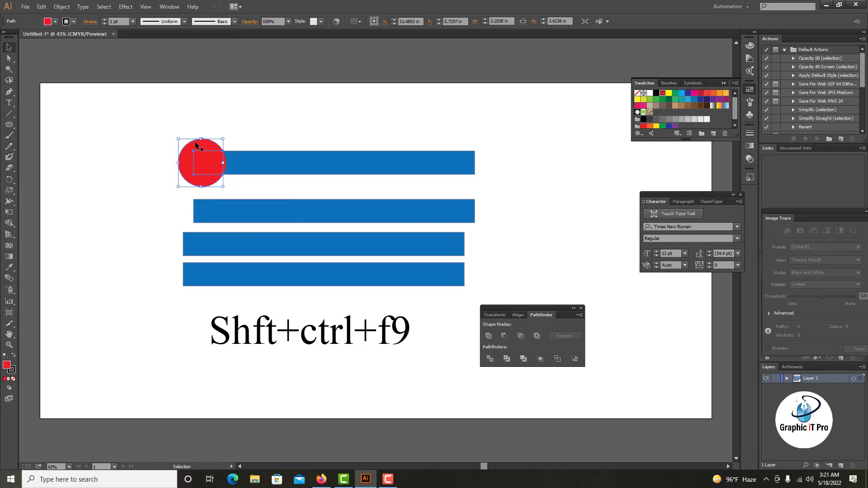
{"action": "key", "text": "Delete"}
Step: Try other fill swatches on the top bar's red end piece, ending with green
{"action": "left_click", "coordinate": [202, 161]}
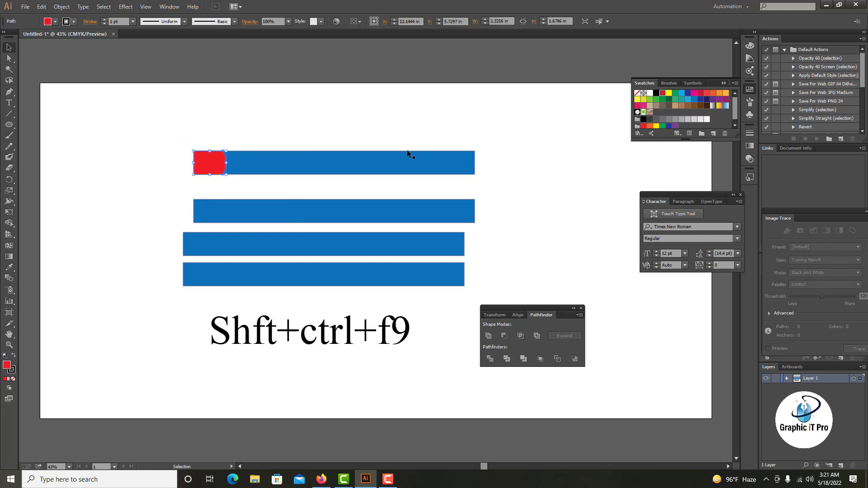
{"action": "left_click", "coordinate": [669, 93]}
{"action": "left_click", "coordinate": [695, 99]}
{"action": "left_click", "coordinate": [707, 100]}
{"action": "left_click", "coordinate": [662, 99]}
{"action": "left_click", "coordinate": [399, 120]}
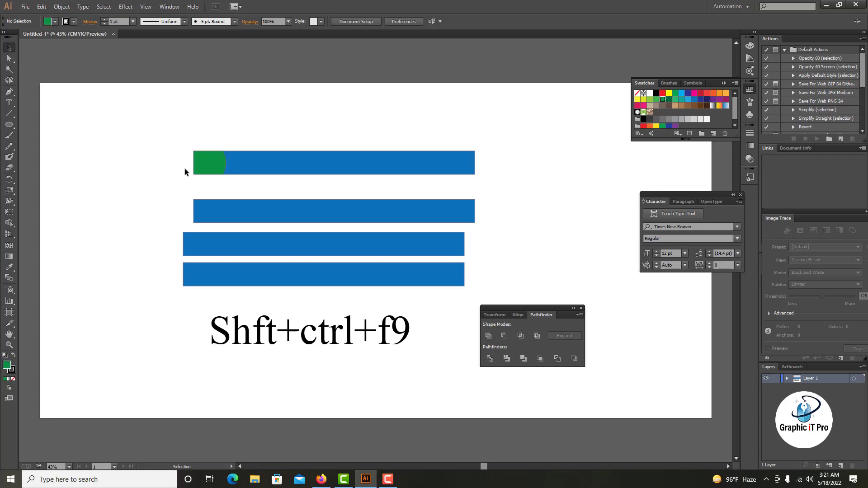
Step: Fill the top bar's left end piece with white
{"action": "left_click", "coordinate": [203, 164]}
{"action": "left_click", "coordinate": [649, 93]}
{"action": "left_click", "coordinate": [394, 128]}
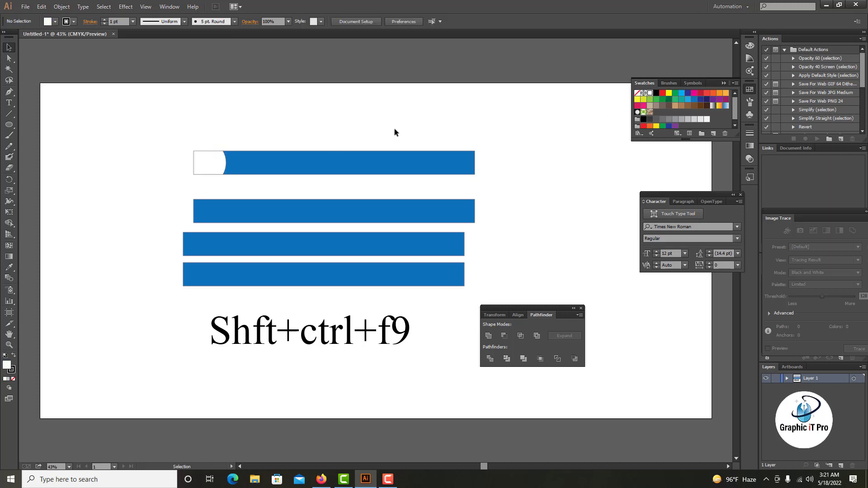
Step: Add the text "01" and enlarge it to about 238 pt just above the top bar's white end piece
{"action": "left_click", "coordinate": [8, 102]}
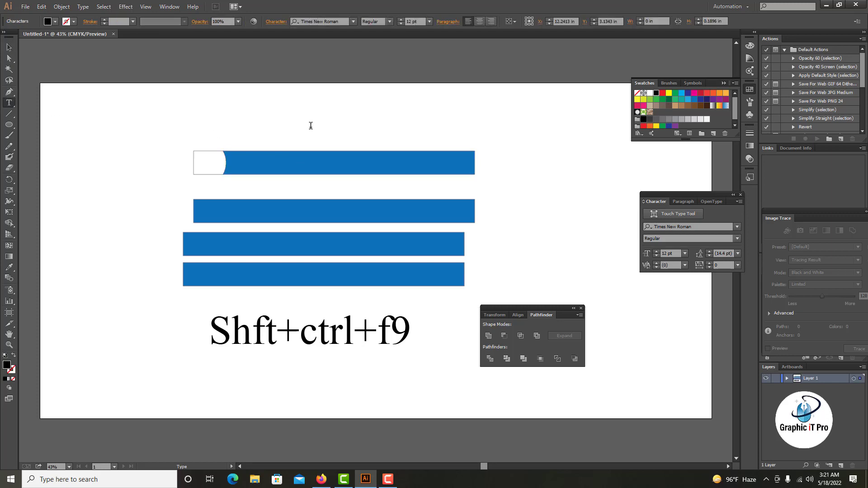
{"action": "type", "text": "01"}
{"action": "left_click", "coordinate": [9, 46]}
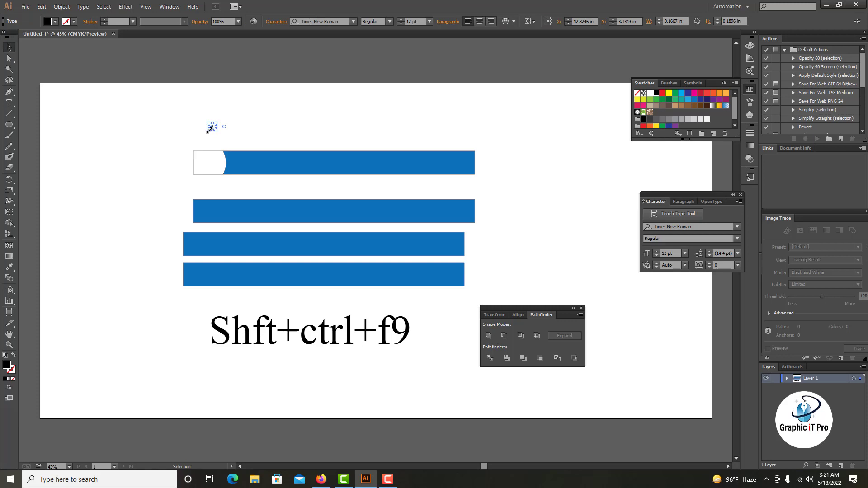
{"action": "left_click_drag", "start_coordinate": [209, 130], "coordinate": [223, 162]}
{"action": "left_click", "coordinate": [210, 188]}
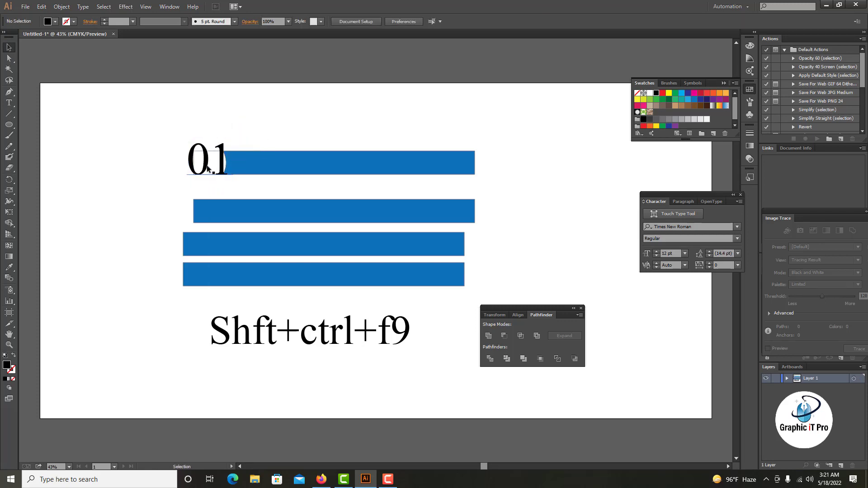
{"action": "left_click", "coordinate": [207, 178]}
{"action": "key", "text": "ctrl+z"}
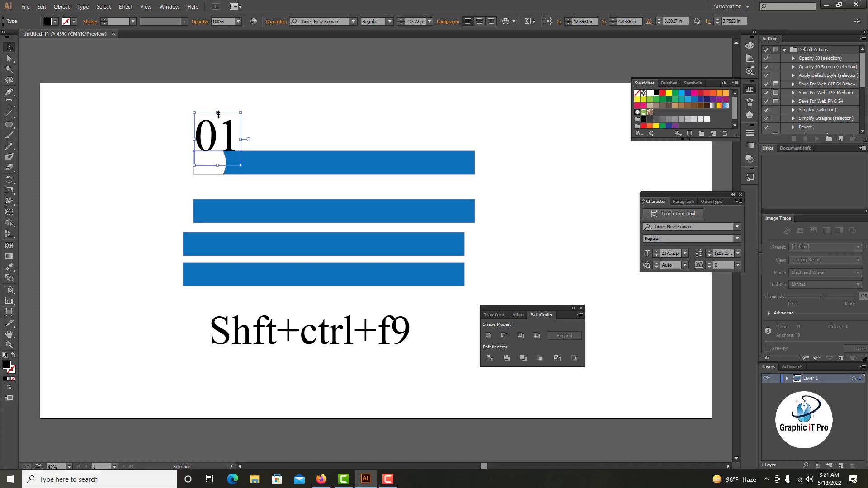
Step: Scale the "01" down to about 111 pt inside the white end piece and set its font style to Bold
{"action": "left_click_drag", "start_coordinate": [219, 114], "coordinate": [213, 170]}
{"action": "left_click", "coordinate": [735, 238]}
{"action": "left_click", "coordinate": [670, 268]}
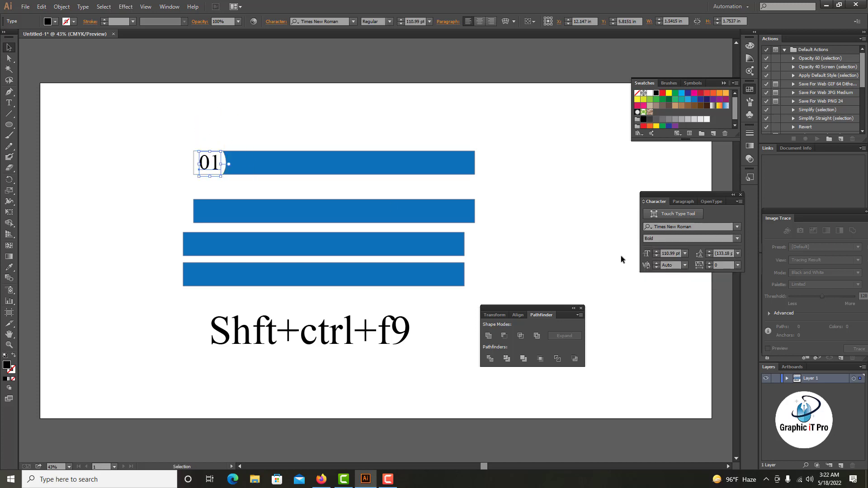
Step: Move the second blue bar slightly up towards the top bar
{"action": "left_click", "coordinate": [471, 159]}
{"action": "left_click", "coordinate": [150, 207]}
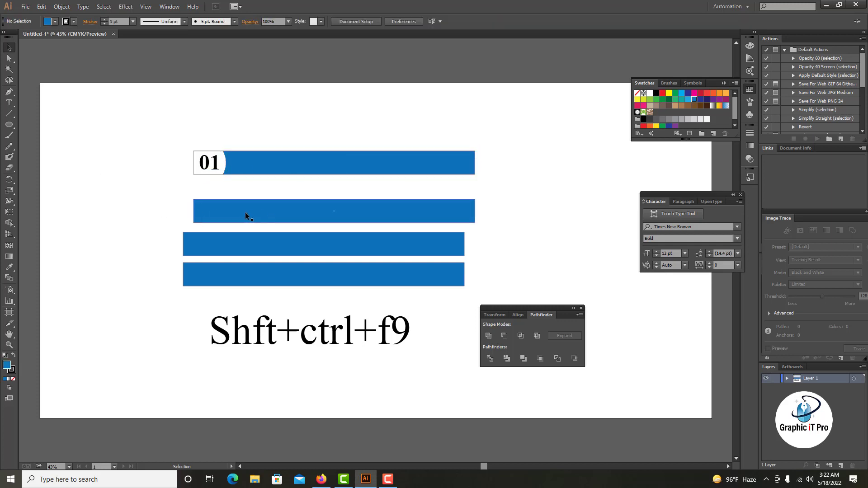
{"action": "left_click_drag", "start_coordinate": [259, 210], "coordinate": [258, 205]}
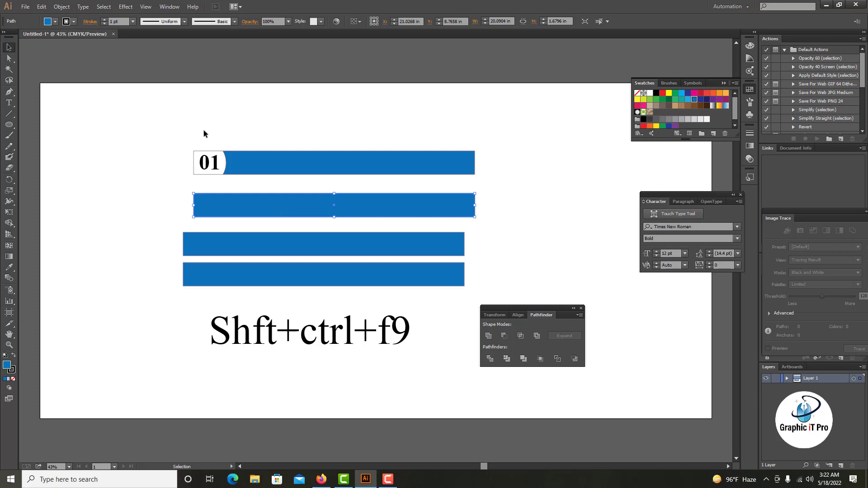
Step: Delete the "01" label and all the blue bars, keeping only the shortcut text
{"action": "left_click_drag", "start_coordinate": [177, 162], "coordinate": [220, 169]}
{"action": "key", "text": "ctrl+shift+a"}
{"action": "left_click", "coordinate": [210, 166]}
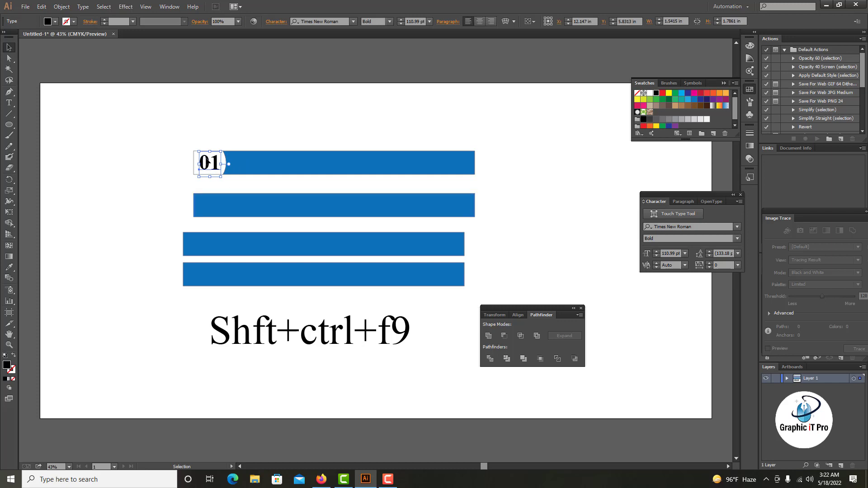
{"action": "left_click", "coordinate": [207, 160]}
{"action": "key", "text": "Delete"}
{"action": "left_click_drag", "start_coordinate": [168, 130], "coordinate": [495, 283]}
{"action": "key", "text": "Delete"}
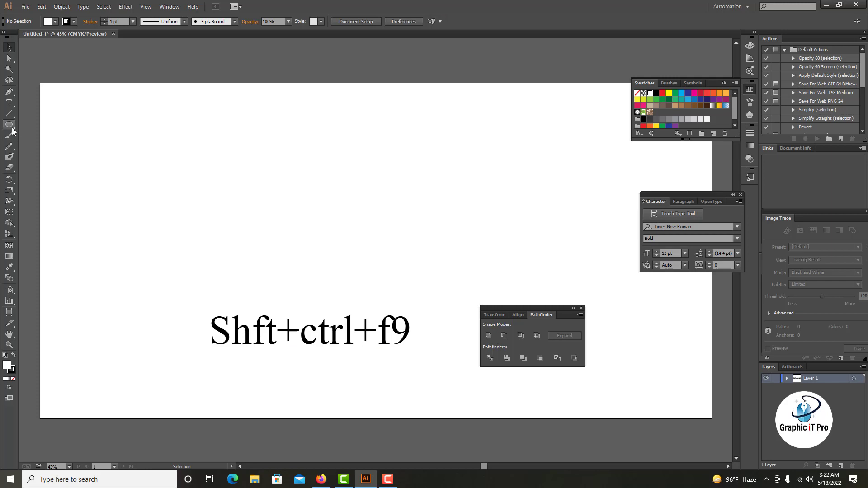
Step: Draw a rectangle about 26.4 by 8.5 in above the shortcut text and fill it with red
{"action": "left_click_drag", "start_coordinate": [11, 127], "coordinate": [61, 125]}
{"action": "left_click_drag", "start_coordinate": [157, 141], "coordinate": [527, 260]}
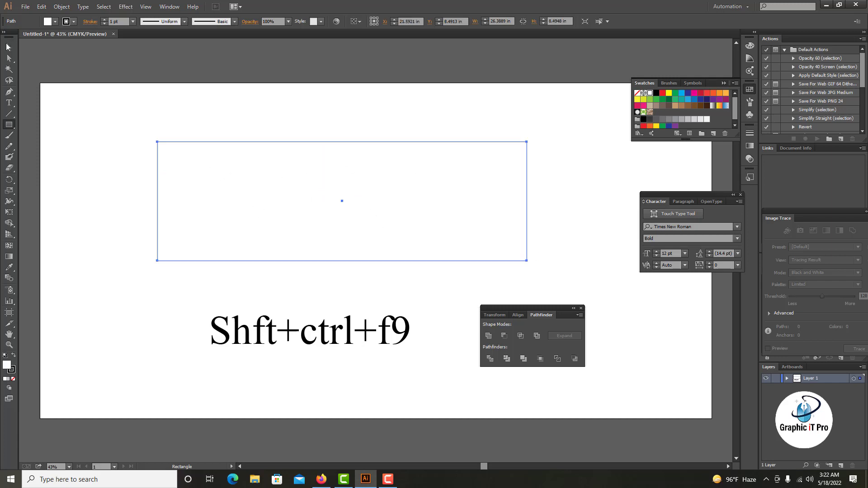
{"action": "left_click", "coordinate": [8, 47]}
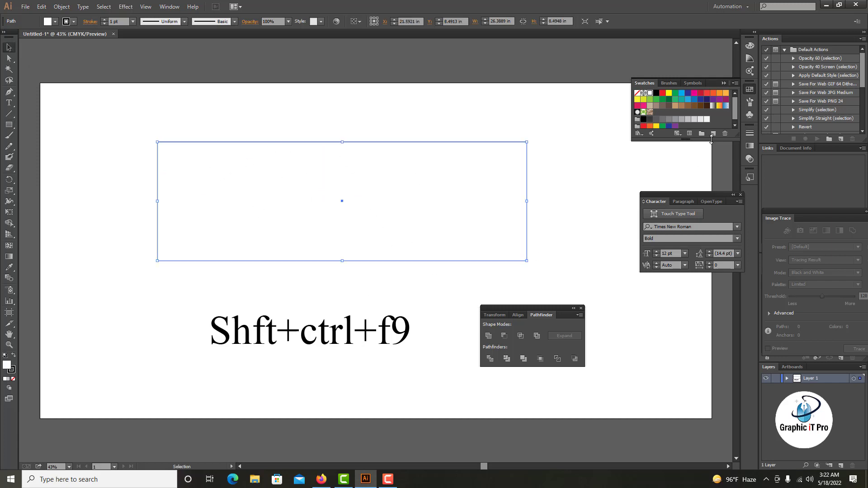
{"action": "left_click", "coordinate": [655, 93]}
{"action": "left_click", "coordinate": [669, 93]}
{"action": "left_click", "coordinate": [687, 94]}
{"action": "left_click", "coordinate": [705, 94]}
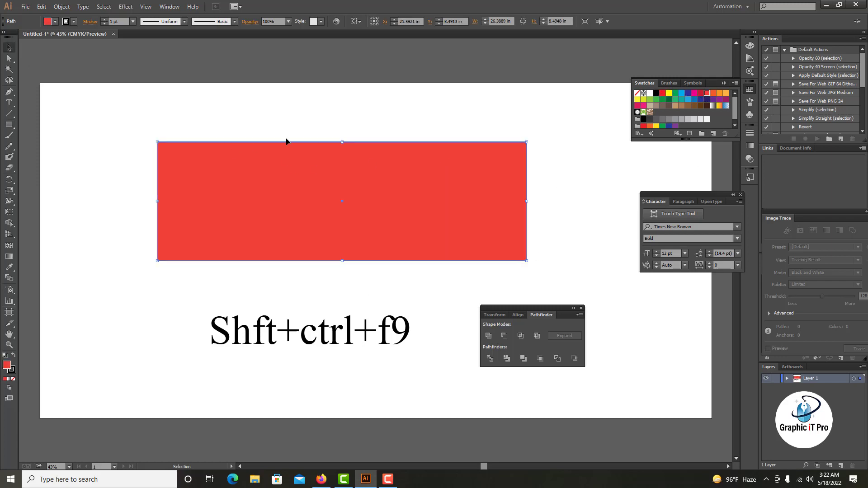
{"action": "left_click", "coordinate": [175, 125]}
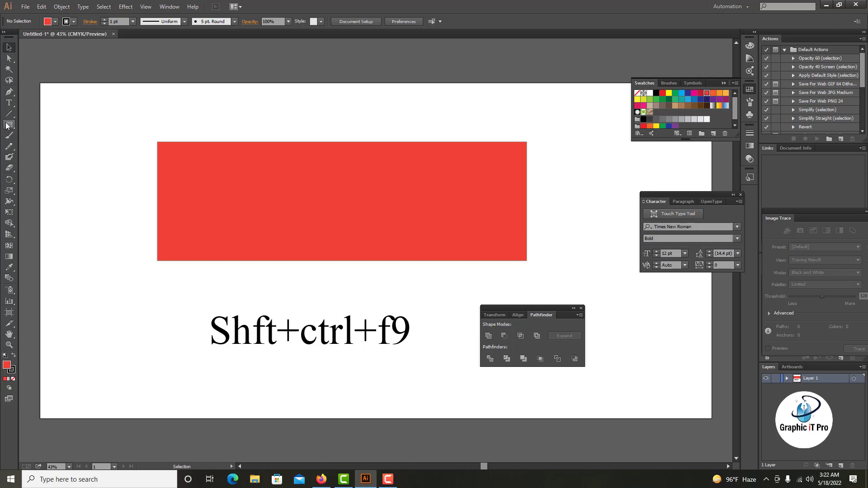
Step: Draw a hexagon about 20 by 17.3 in overlapping the red rectangle's upper-left corner
{"action": "left_click_drag", "start_coordinate": [7, 125], "coordinate": [67, 155]}
{"action": "left_click_drag", "start_coordinate": [150, 130], "coordinate": [240, 237]}
{"action": "left_click", "coordinate": [9, 47]}
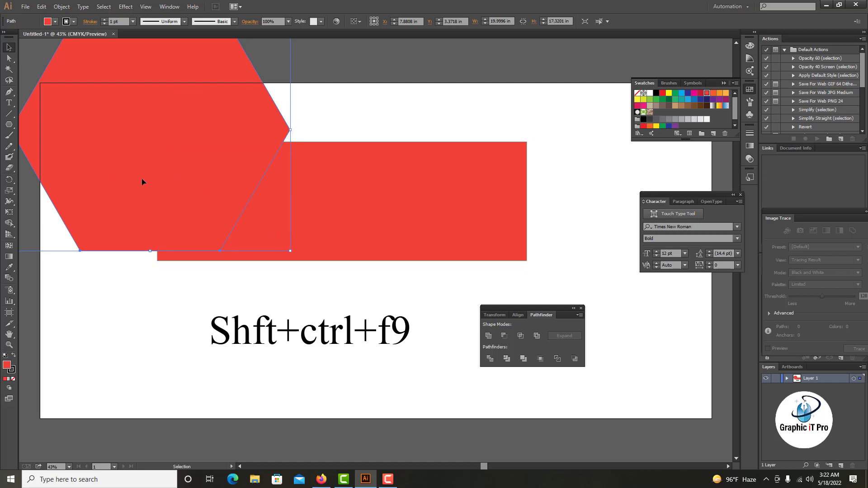
{"action": "left_click", "coordinate": [161, 254]}
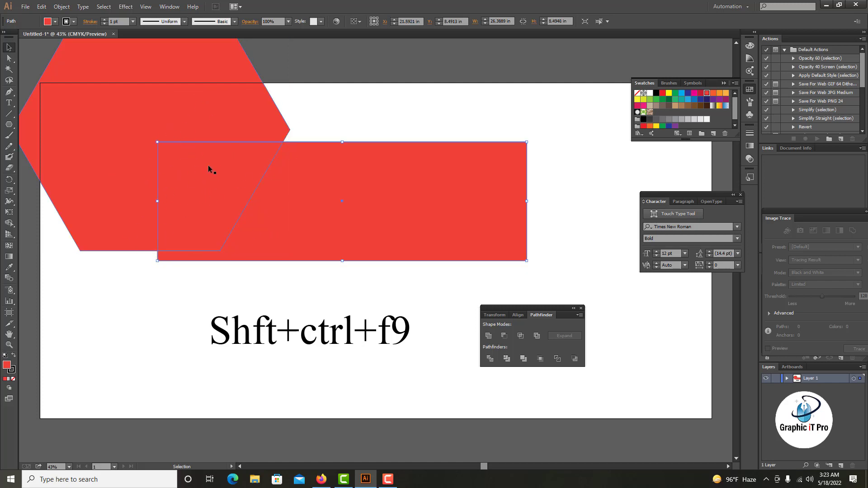
{"action": "left_click", "coordinate": [371, 111]}
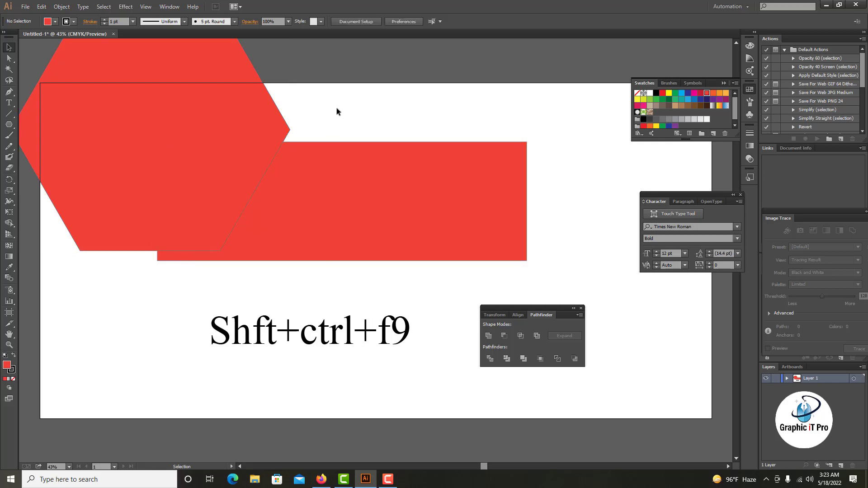
Step: Select the hexagon and the rectangle together and split them with Pathfinder Divide
{"action": "left_click_drag", "start_coordinate": [336, 108], "coordinate": [223, 256]}
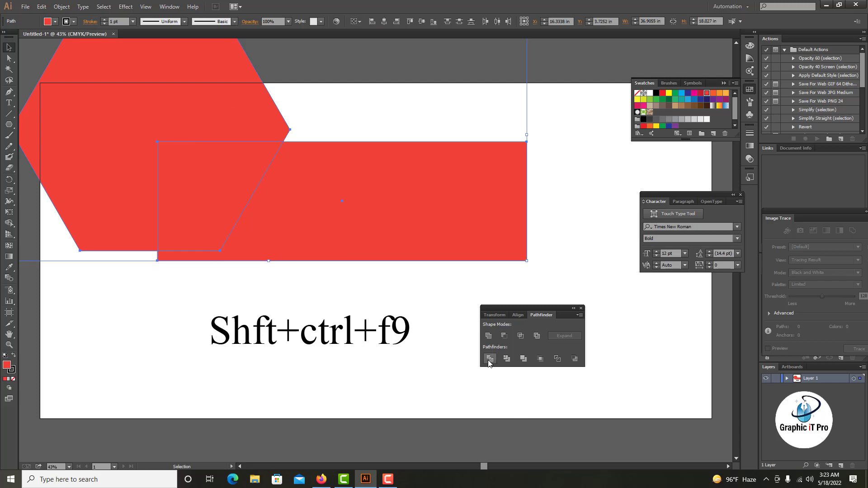
{"action": "left_click", "coordinate": [131, 312]}
{"action": "left_click", "coordinate": [94, 164]}
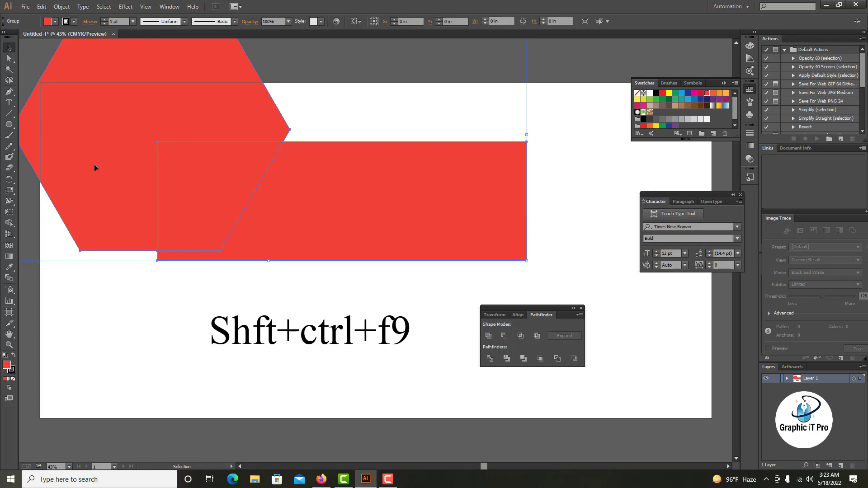
Step: Ungroup the divided pieces and delete the hexagon part lying outside the rectangle
{"action": "right_click", "coordinate": [97, 164]}
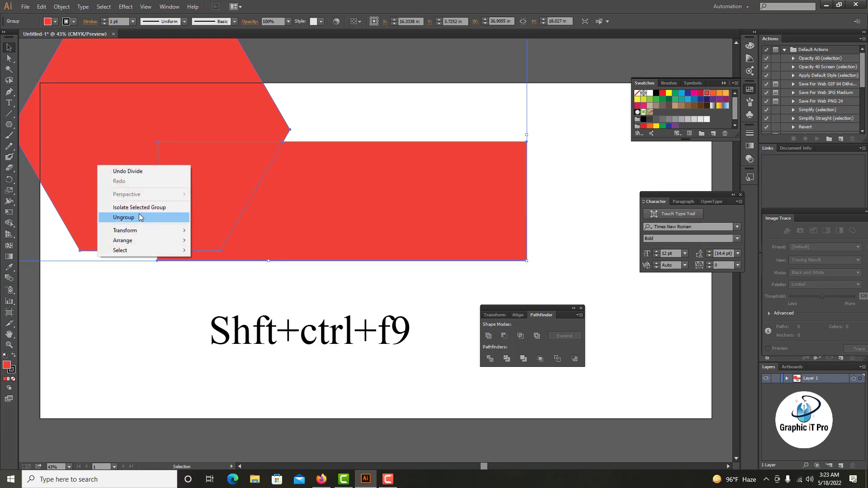
{"action": "left_click", "coordinate": [139, 214]}
{"action": "left_click", "coordinate": [101, 196]}
{"action": "key", "text": "Delete"}
Step: Try dark green on the slanted piece at the rectangle's left end, and finally fill it with white
{"action": "left_click", "coordinate": [219, 192]}
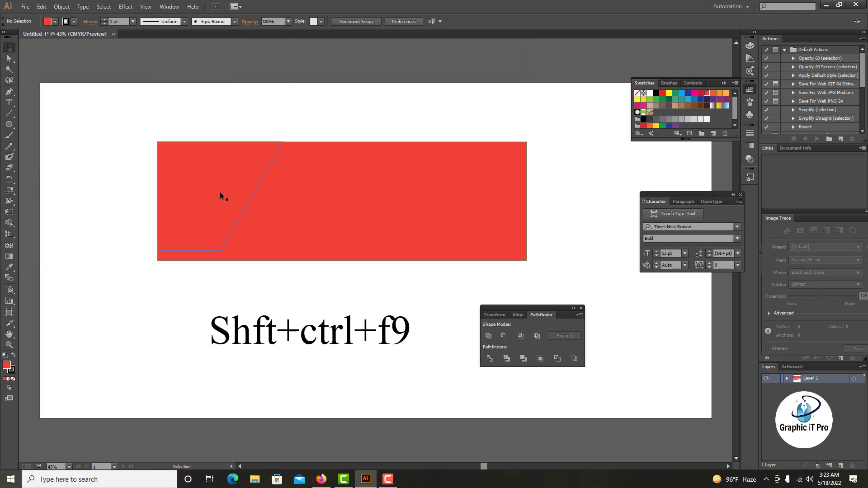
{"action": "left_click", "coordinate": [649, 93]}
{"action": "left_click", "coordinate": [669, 99]}
{"action": "left_click", "coordinate": [668, 100]}
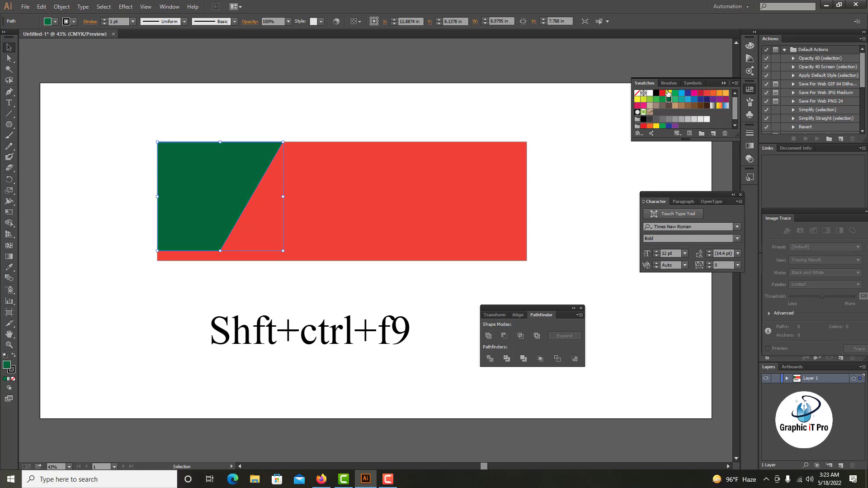
{"action": "left_click", "coordinate": [662, 94]}
{"action": "left_click", "coordinate": [650, 94]}
{"action": "left_click", "coordinate": [408, 138]}
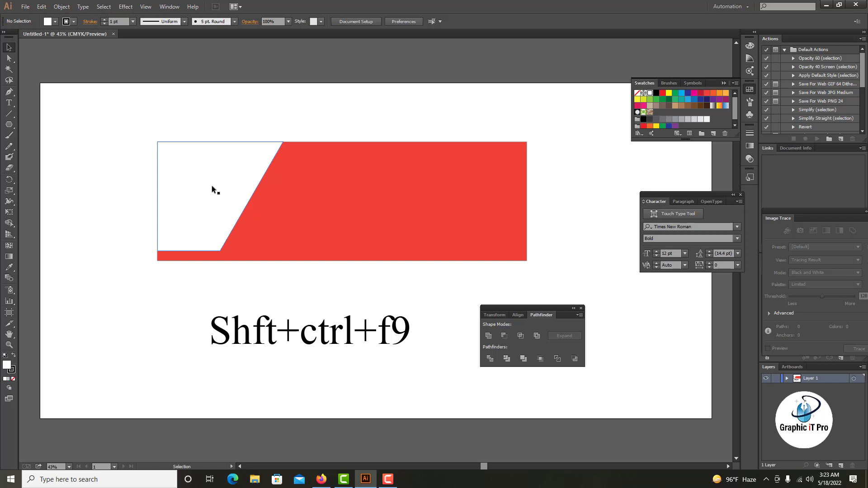
Step: Draw a small white hexagon and place it near the middle of the red shape
{"action": "left_click_drag", "start_coordinate": [11, 127], "coordinate": [63, 155]}
{"action": "left_click_drag", "start_coordinate": [364, 177], "coordinate": [379, 202]}
{"action": "left_click", "coordinate": [9, 47]}
{"action": "left_click_drag", "start_coordinate": [351, 172], "coordinate": [351, 201]}
Step: Select the red shape, the white end piece and the small hexagon, and split them with Pathfinder Divide
{"action": "left_click", "coordinate": [558, 179]}
{"action": "left_click_drag", "start_coordinate": [559, 182], "coordinate": [331, 262]}
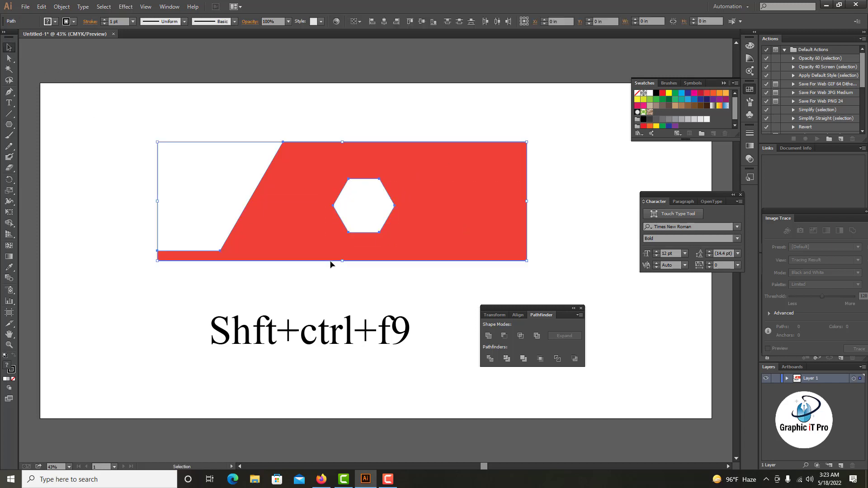
{"action": "left_click", "coordinate": [169, 6]}
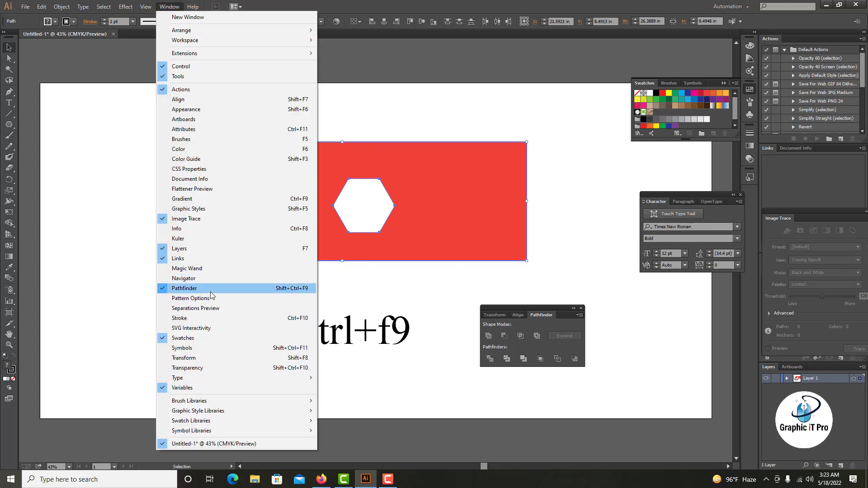
{"action": "left_click", "coordinate": [481, 363]}
{"action": "left_click", "coordinate": [490, 358]}
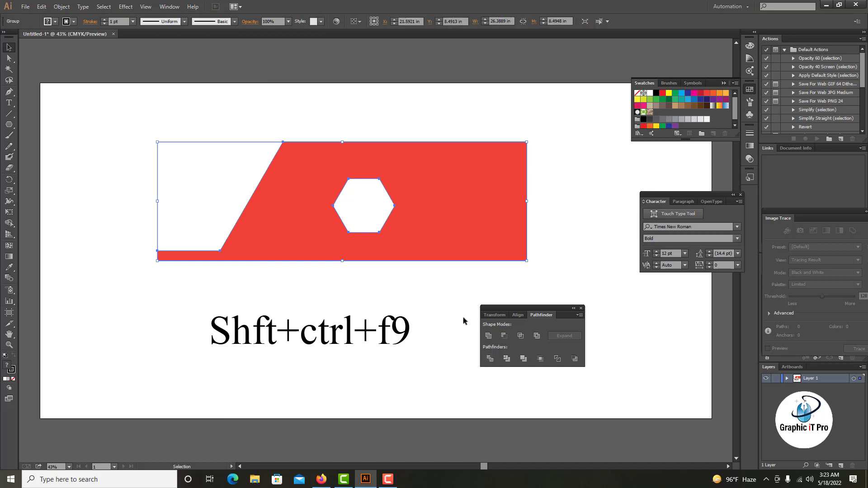
Step: Ungroup the divided pieces and delete the small hexagon to leave a hole in the red shape
{"action": "right_click", "coordinate": [418, 221]}
{"action": "left_click", "coordinate": [445, 272]}
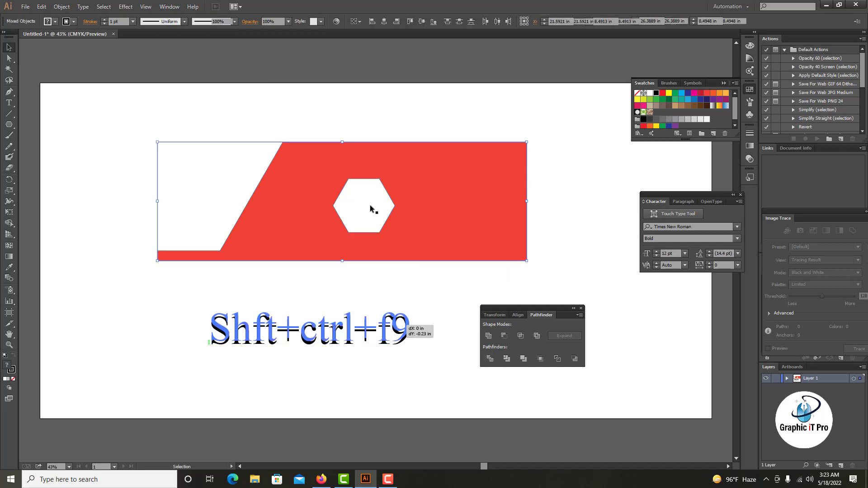
{"action": "left_click", "coordinate": [370, 209]}
{"action": "key", "text": "Delete"}
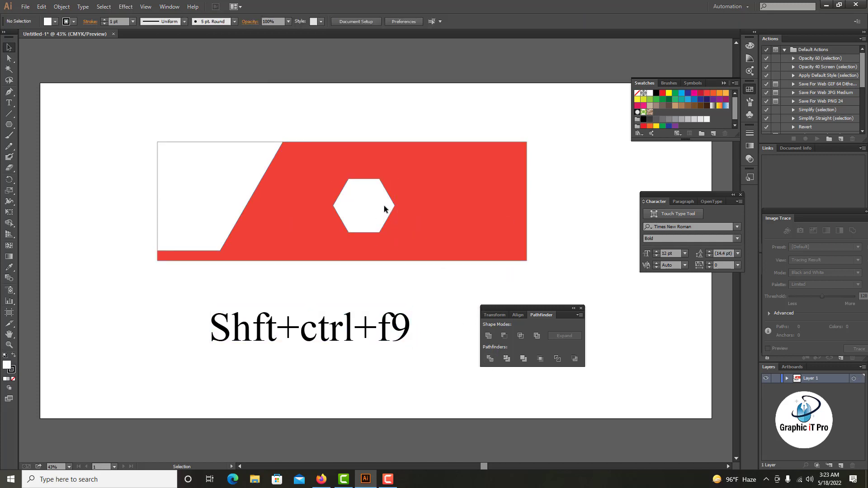
Step: Move the red shape slightly down as a check of the cut-out and return it to its original position
{"action": "left_click", "coordinate": [385, 193]}
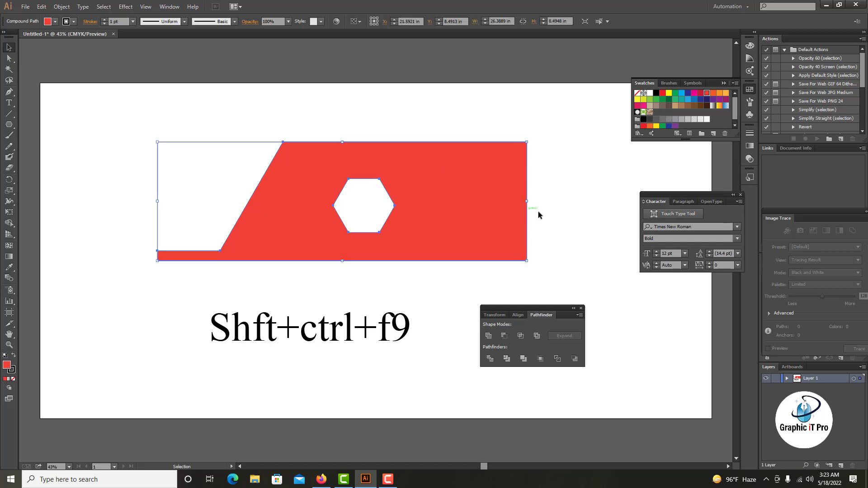
{"action": "left_click", "coordinate": [538, 210]}
{"action": "left_click_drag", "start_coordinate": [348, 231], "coordinate": [362, 217]}
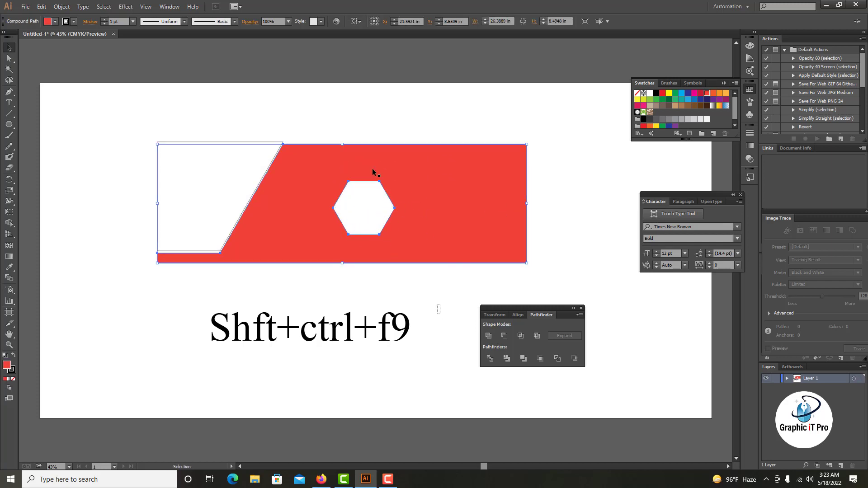
{"action": "left_click", "coordinate": [376, 201]}
{"action": "left_click", "coordinate": [437, 195]}
{"action": "left_click", "coordinate": [159, 136]}
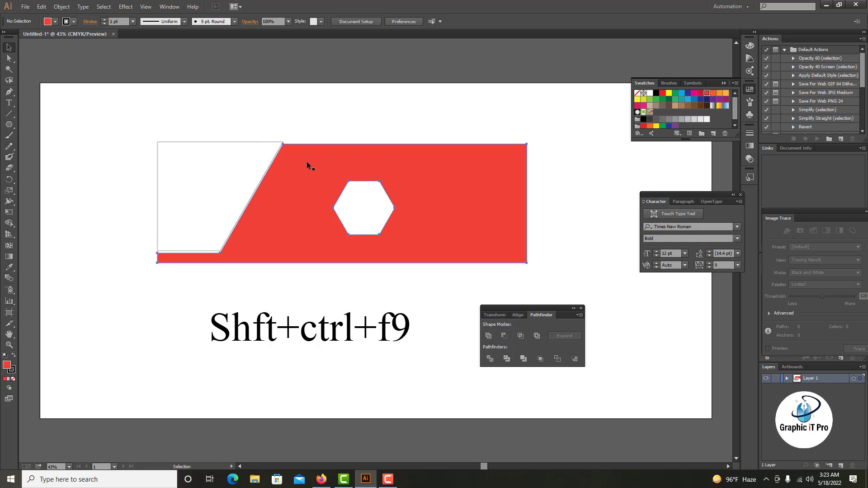
{"action": "left_click_drag", "start_coordinate": [307, 161], "coordinate": [307, 159]}
{"action": "left_click", "coordinate": [136, 180]}
Step: Move the white slanted piece away from the red shape's left end and delete it
{"action": "left_click", "coordinate": [195, 174]}
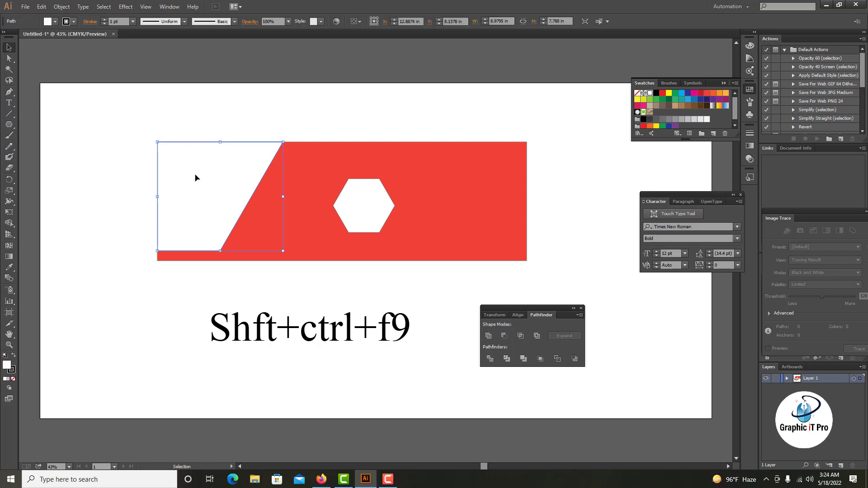
{"action": "left_click_drag", "start_coordinate": [195, 177], "coordinate": [136, 165]}
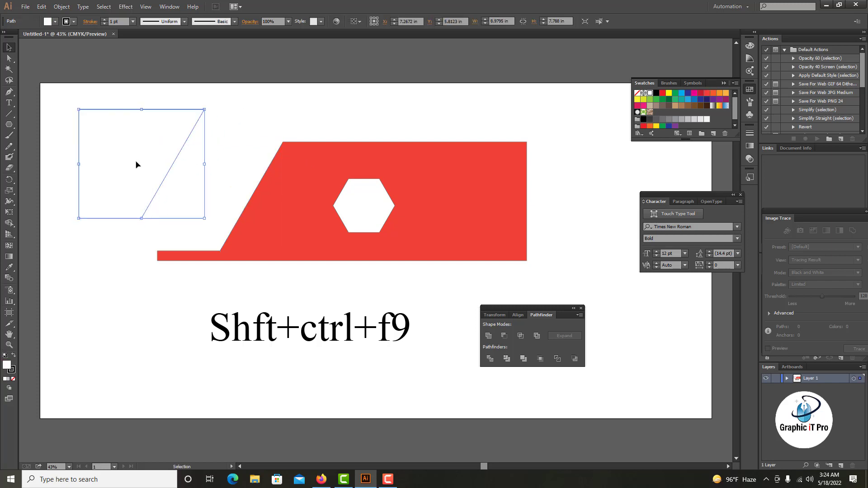
{"action": "left_click", "coordinate": [136, 164]}
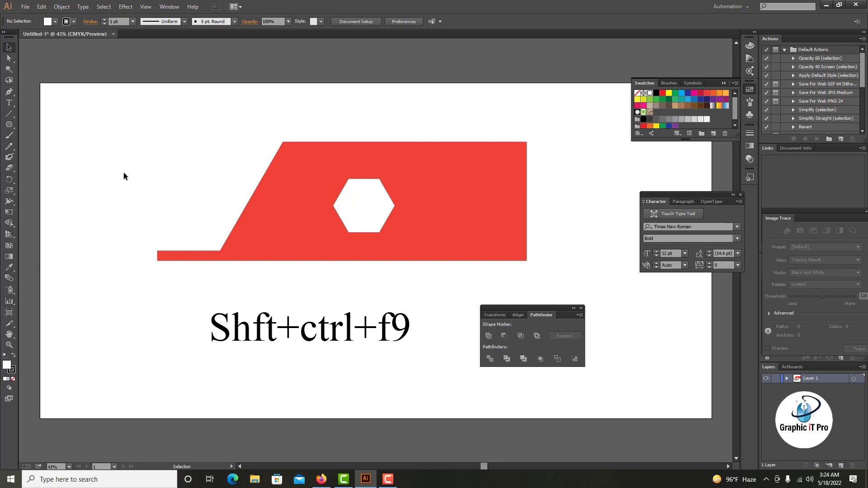
Step: Draw a white hexagon about 8.1 by 7 in over the red shape's upper-right corner
{"action": "left_click", "coordinate": [12, 129]}
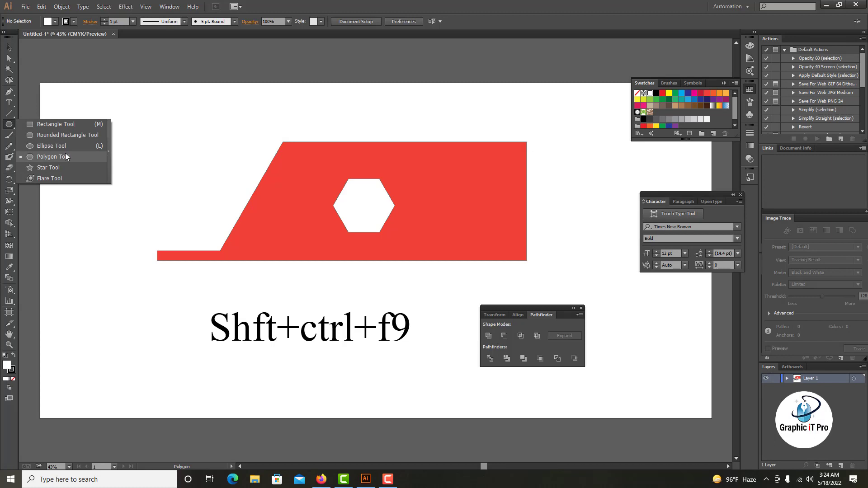
{"action": "left_click", "coordinate": [66, 156]}
{"action": "left_click_drag", "start_coordinate": [498, 130], "coordinate": [544, 160]}
{"action": "left_click", "coordinate": [9, 48]}
{"action": "left_click_drag", "start_coordinate": [507, 135], "coordinate": [522, 150]}
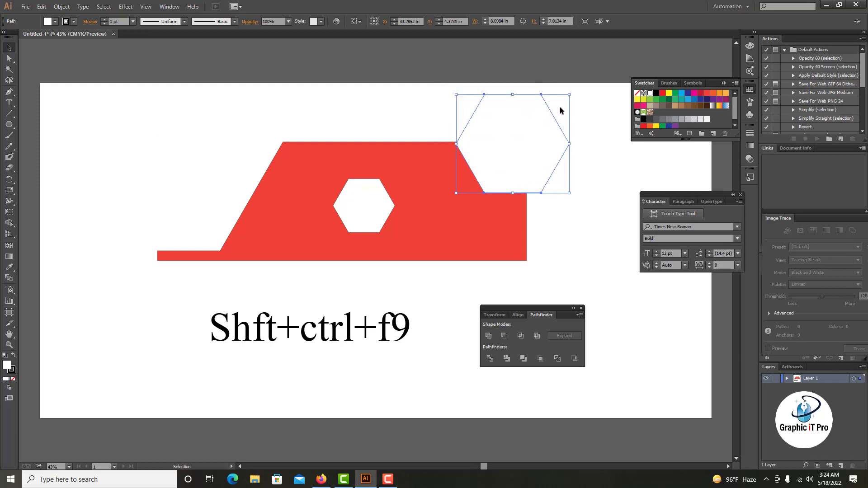
Step: Rotate the corner hexagon slightly clockwise and shift it a little down and left over the red shape
{"action": "left_click_drag", "start_coordinate": [571, 94], "coordinate": [583, 113]}
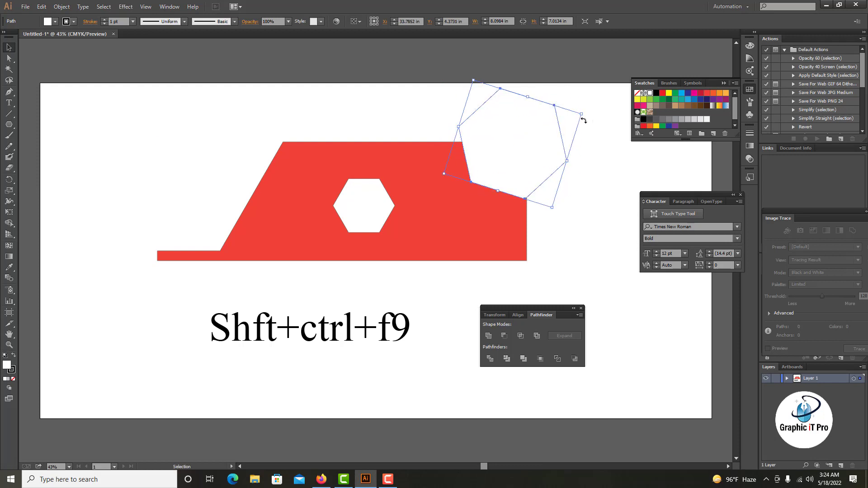
{"action": "left_click_drag", "start_coordinate": [515, 162], "coordinate": [508, 170]}
{"action": "left_click", "coordinate": [557, 223]}
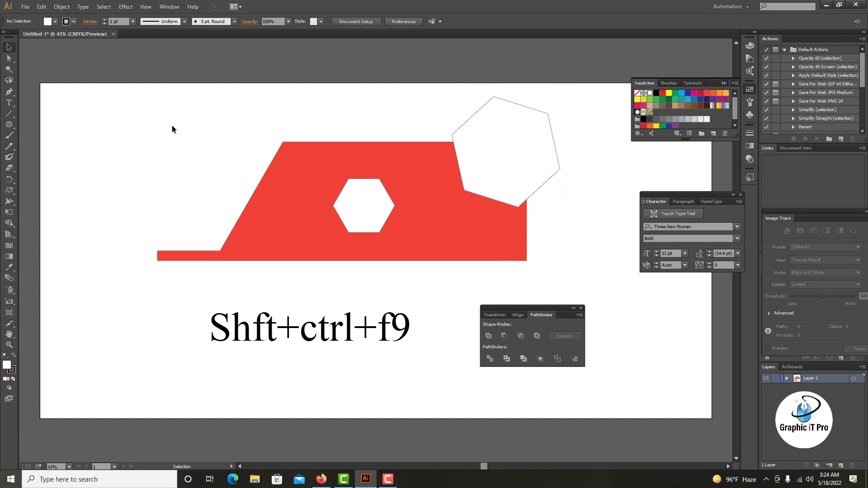
Step: Divide the red shape with the corner hexagon using Pathfinder Divide and delete the hexagon piece lying outside the red shape
{"action": "left_click_drag", "start_coordinate": [174, 128], "coordinate": [550, 264]}
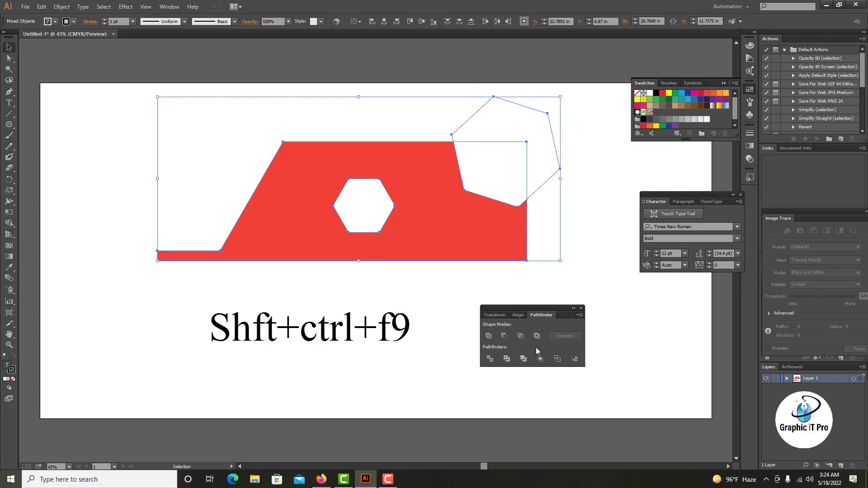
{"action": "left_click", "coordinate": [490, 359]}
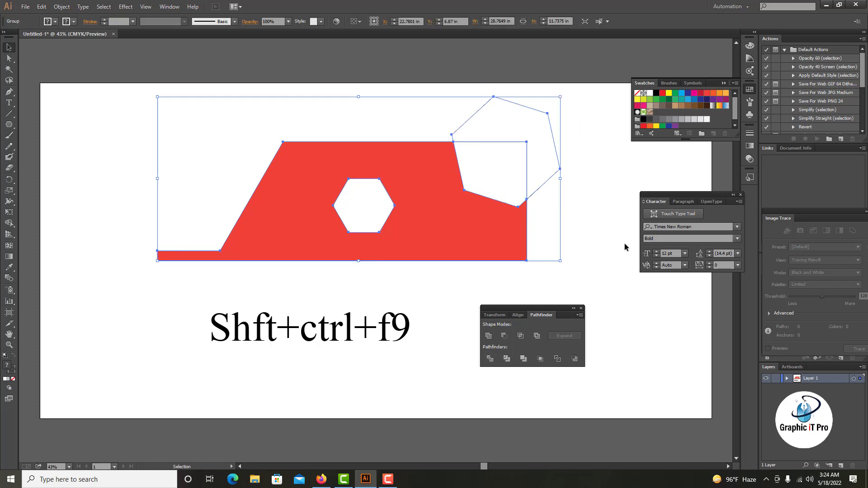
{"action": "right_click", "coordinate": [519, 123]}
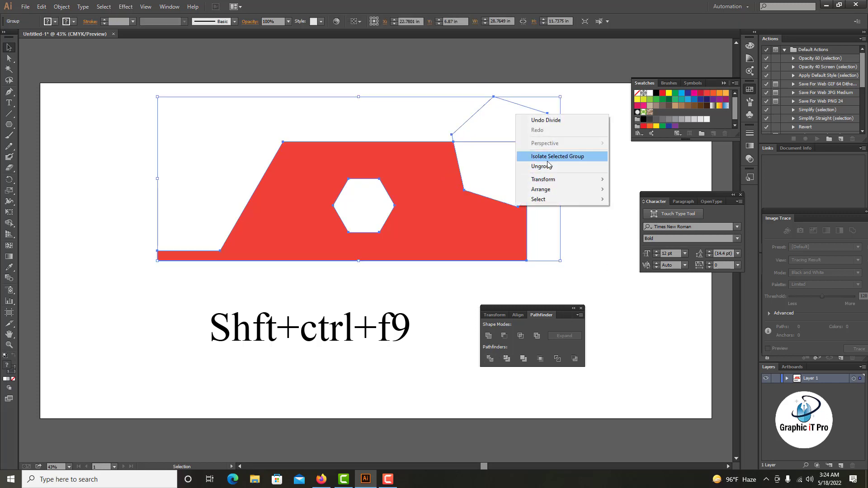
{"action": "left_click", "coordinate": [542, 153]}
{"action": "right_click", "coordinate": [543, 151]}
{"action": "left_click", "coordinate": [523, 121]}
{"action": "key", "text": "Delete"}
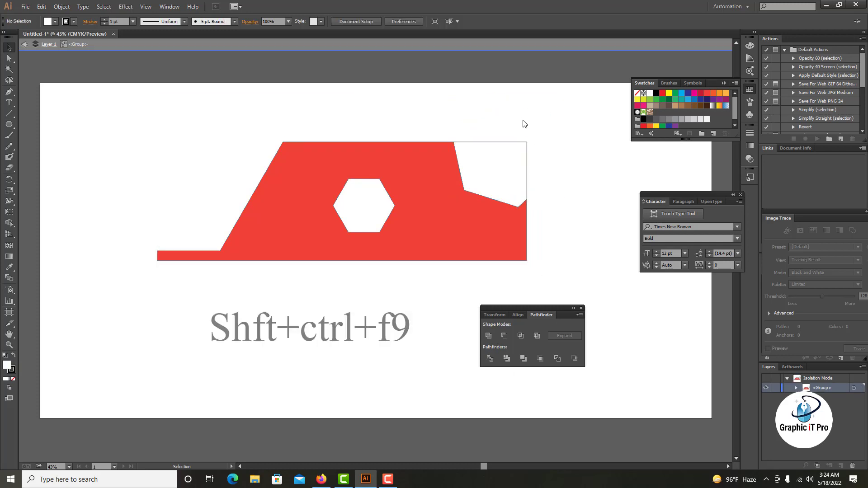
Step: Fill the piece where the hexagon overlaps the red shape's upper-right corner with green
{"action": "left_click", "coordinate": [517, 190]}
{"action": "left_click", "coordinate": [674, 94]}
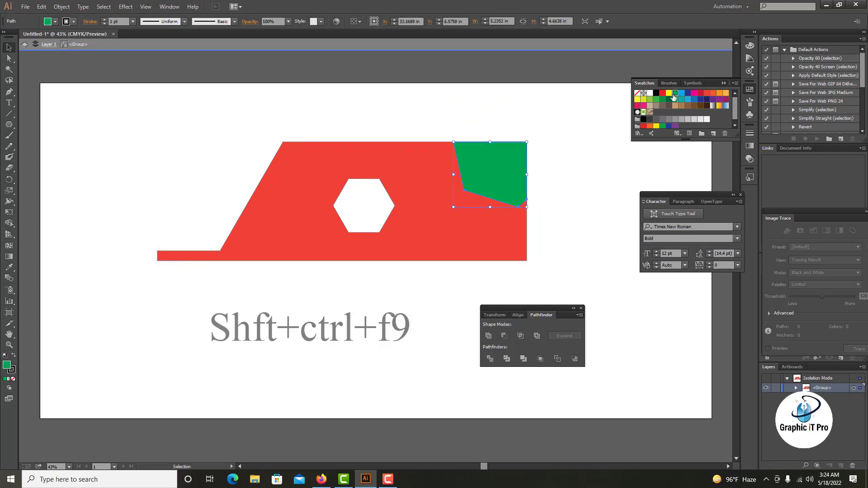
{"action": "left_click", "coordinate": [597, 159]}
Step: Delete all pieces of the divided red shape, including the green corner piece
{"action": "left_click", "coordinate": [495, 178]}
{"action": "left_click_drag", "start_coordinate": [538, 277], "coordinate": [166, 161]}
{"action": "key", "text": "Delete"}
{"action": "left_click_drag", "start_coordinate": [9, 124], "coordinate": [112, 150]}
{"action": "left_click_drag", "start_coordinate": [240, 138], "coordinate": [265, 179]}
{"action": "key", "text": "Delete"}
Step: Draw a green circle about 9.2 in across near the middle of the artboard and shift it slightly up and left
{"action": "left_click_drag", "start_coordinate": [9, 125], "coordinate": [53, 145]}
{"action": "left_click_drag", "start_coordinate": [298, 158], "coordinate": [428, 271]}
{"action": "left_click", "coordinate": [7, 47]}
{"action": "left_click", "coordinate": [8, 47]}
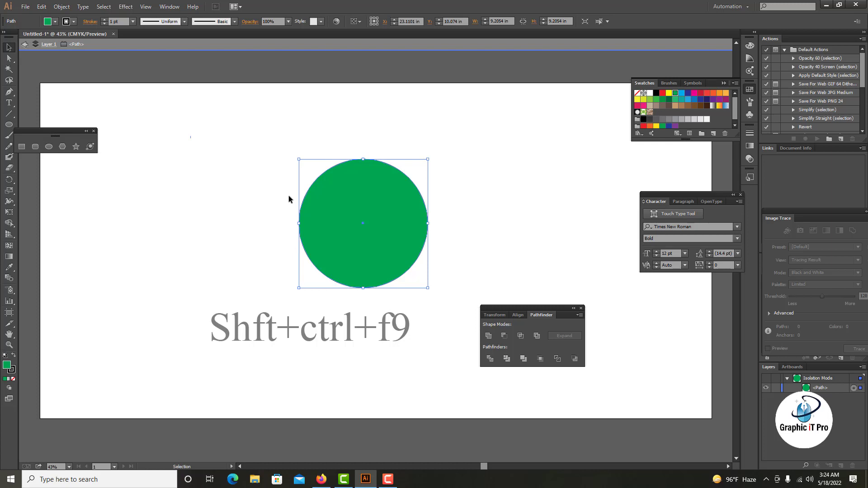
{"action": "left_click_drag", "start_coordinate": [354, 210], "coordinate": [331, 191]}
{"action": "left_click", "coordinate": [474, 206]}
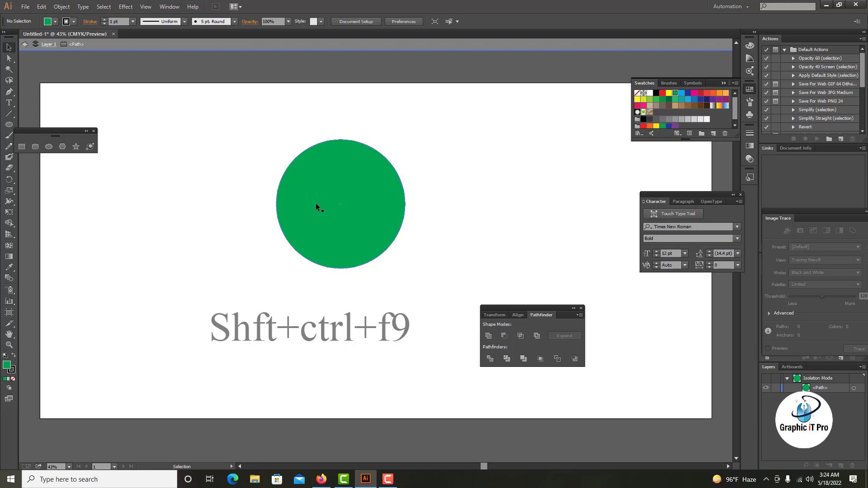
Step: Draw a horizontal line about 23.1 in long through the centre of the green circle, extending past both sides
{"action": "left_click", "coordinate": [8, 114]}
{"action": "left_click_drag", "start_coordinate": [10, 114], "coordinate": [46, 119]}
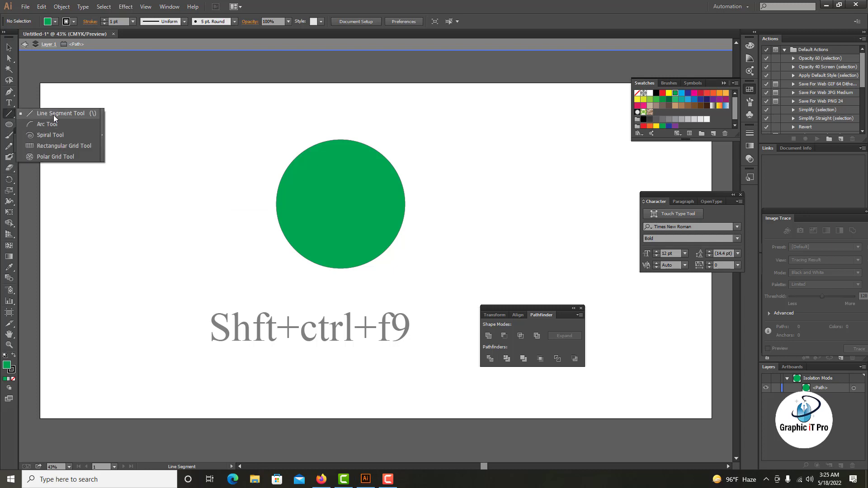
{"action": "left_click", "coordinate": [62, 115]}
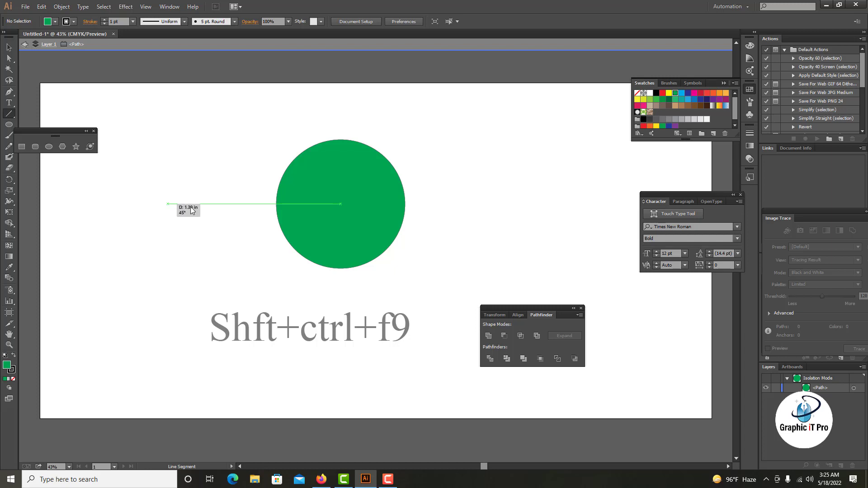
{"action": "left_click_drag", "start_coordinate": [167, 205], "coordinate": [492, 209]}
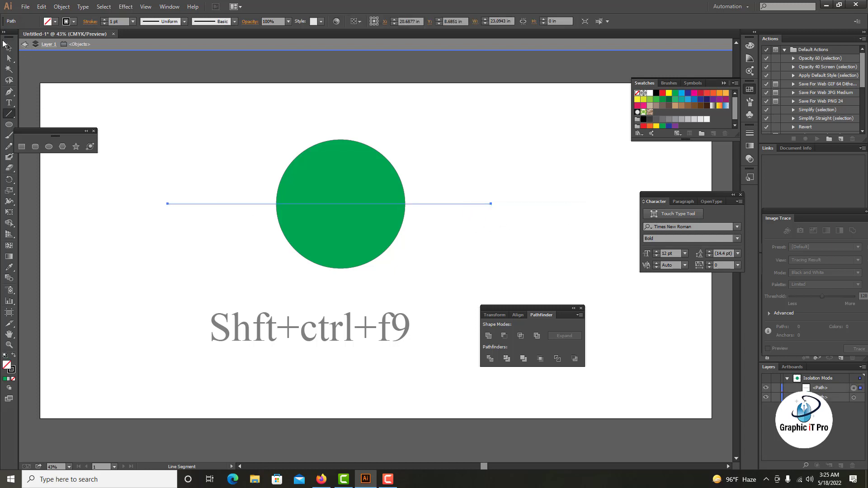
{"action": "left_click", "coordinate": [9, 47]}
Step: Try to apply Pathfinder Divide to the circle and the horizontal line
{"action": "left_click_drag", "start_coordinate": [213, 130], "coordinate": [439, 284]}
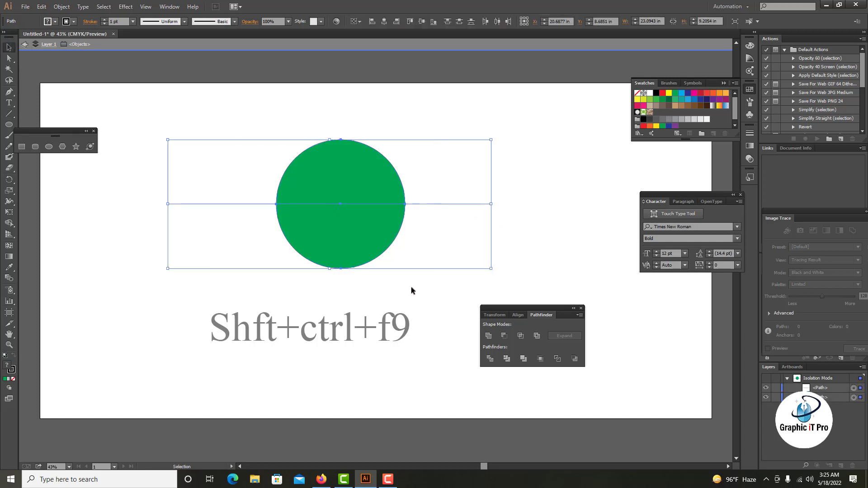
{"action": "left_click", "coordinate": [172, 9]}
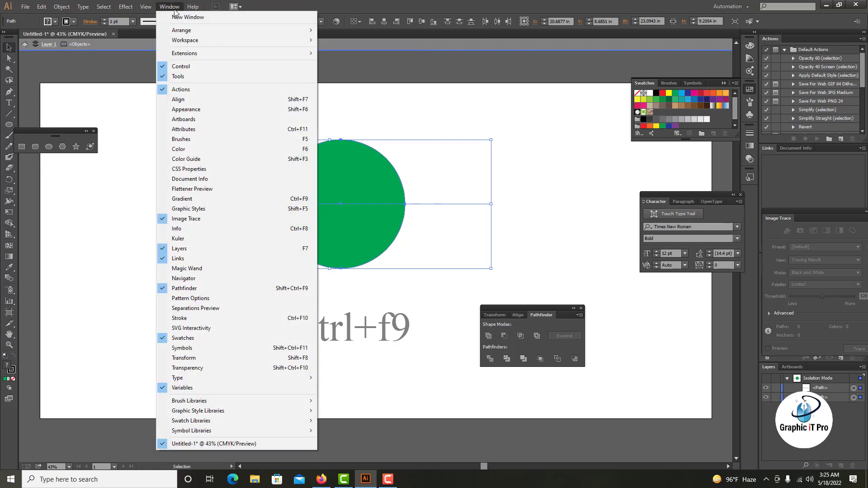
{"action": "left_click", "coordinate": [598, 236]}
{"action": "left_click", "coordinate": [489, 359]}
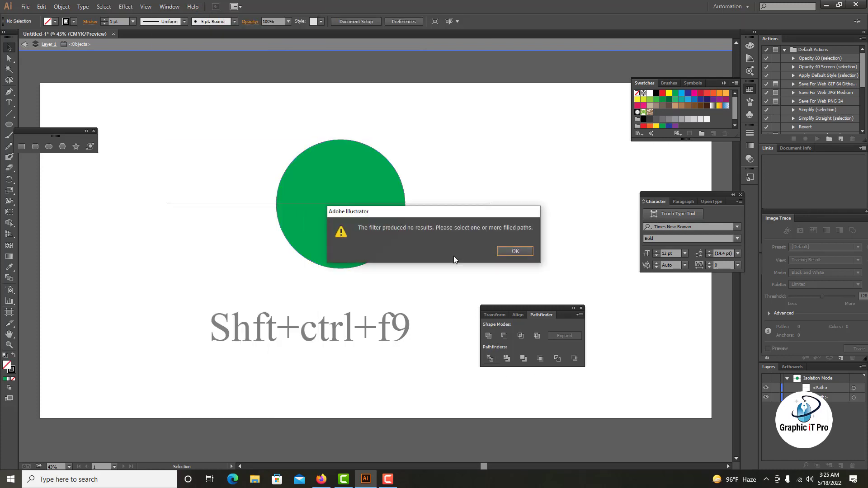
{"action": "left_click", "coordinate": [510, 248]}
Step: Select the green circle with its horizontal line and split it into halves with Pathfinder Divide
{"action": "left_click_drag", "start_coordinate": [196, 132], "coordinate": [433, 262]}
{"action": "left_click", "coordinate": [489, 358]}
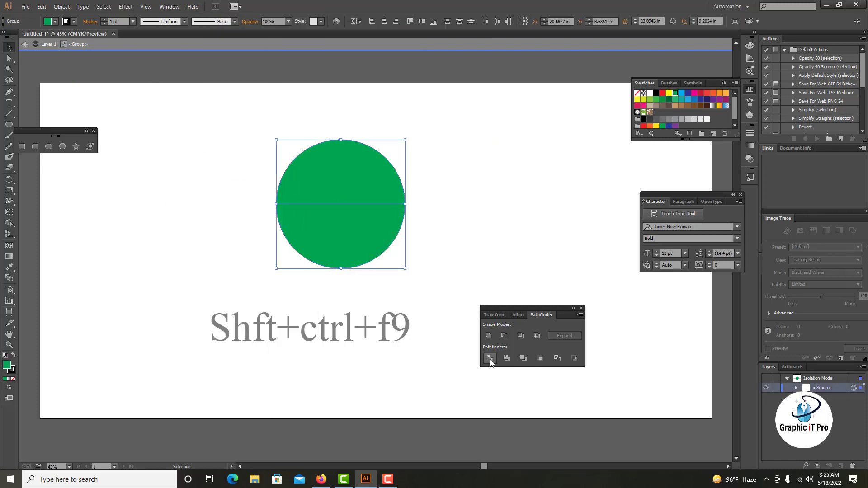
{"action": "left_click", "coordinate": [505, 241]}
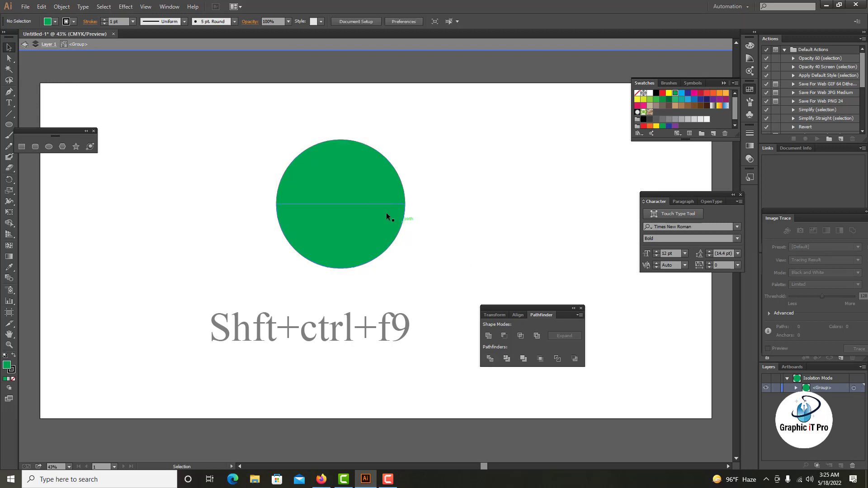
Step: Fill the circle's upper half with red and change it to white
{"action": "right_click", "coordinate": [367, 195]}
{"action": "left_click", "coordinate": [528, 183]}
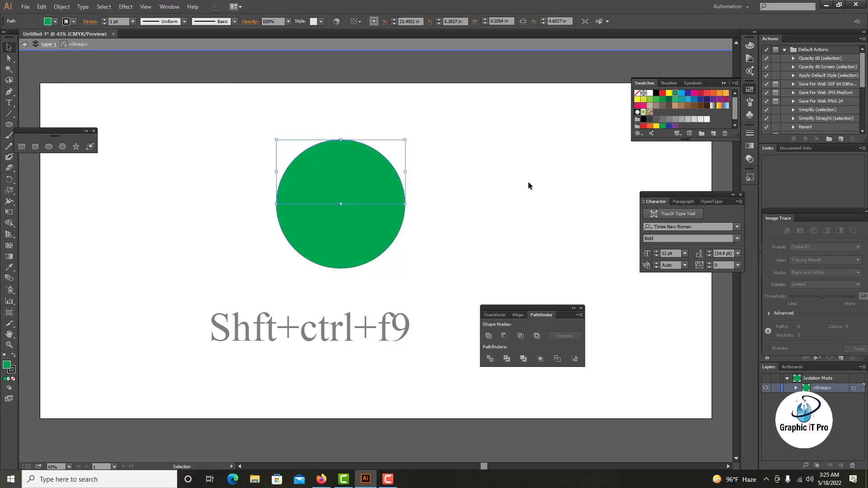
{"action": "left_click", "coordinate": [357, 179]}
{"action": "left_click", "coordinate": [662, 93]}
{"action": "left_click", "coordinate": [650, 93]}
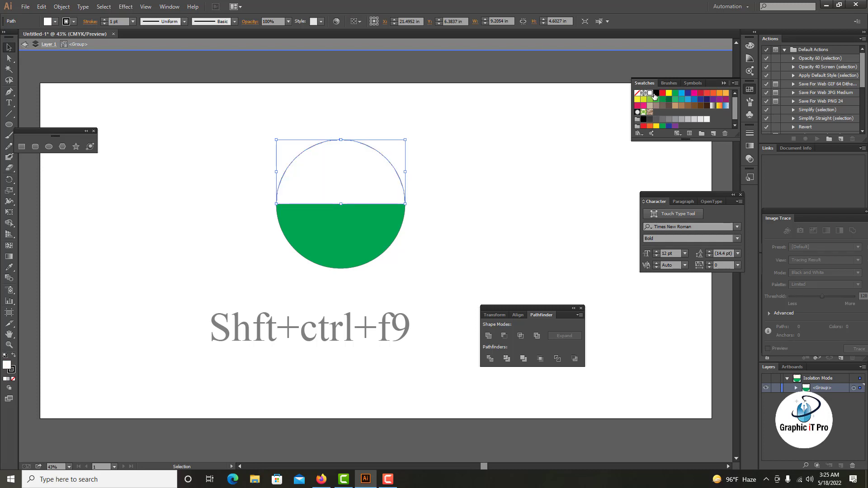
{"action": "left_click", "coordinate": [608, 122]}
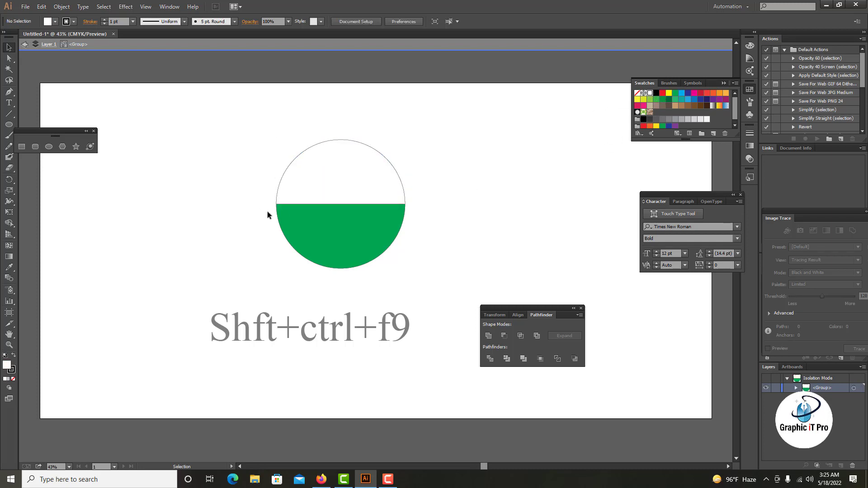
Step: Fill the circle's upper half with purple
{"action": "left_click", "coordinate": [662, 93]}
{"action": "left_click", "coordinate": [674, 93]}
{"action": "left_click", "coordinate": [373, 180]}
{"action": "left_click", "coordinate": [713, 99]}
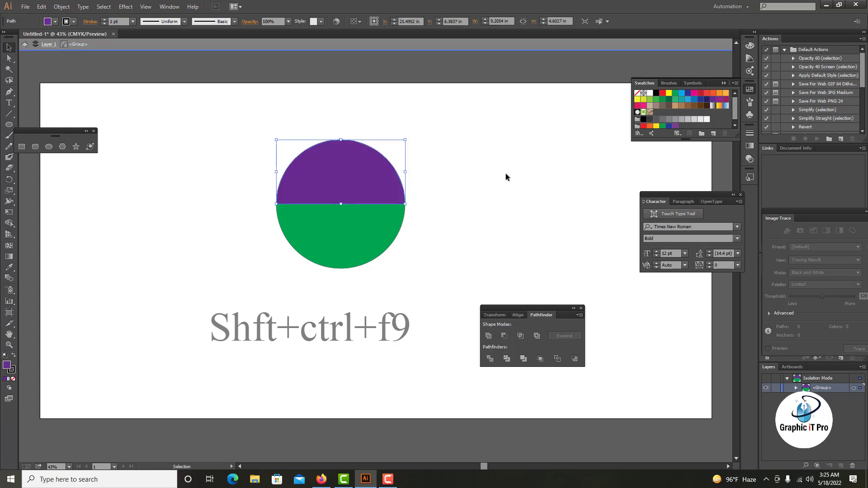
{"action": "left_click", "coordinate": [371, 296]}
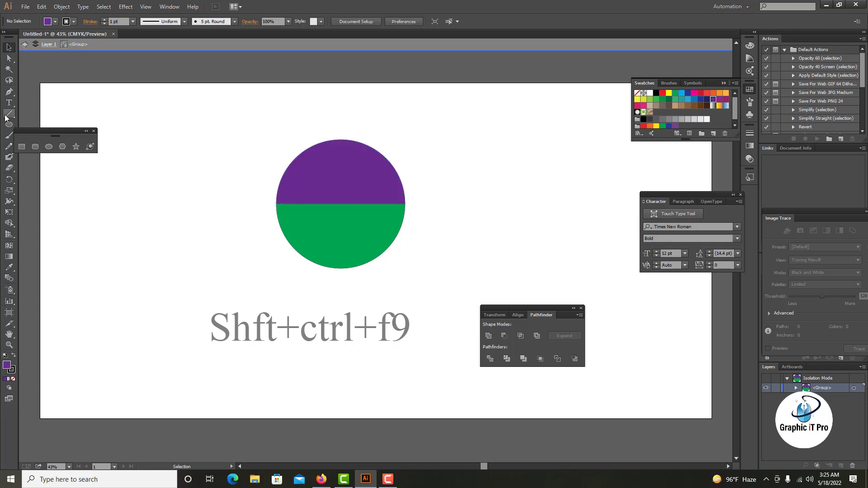
Step: Draw a purple five-pointed star about 8.3 by 7.9 in to the left of the two-coloured circle
{"action": "left_click_drag", "start_coordinate": [15, 130], "coordinate": [23, 130]}
{"action": "key", "text": "l"}
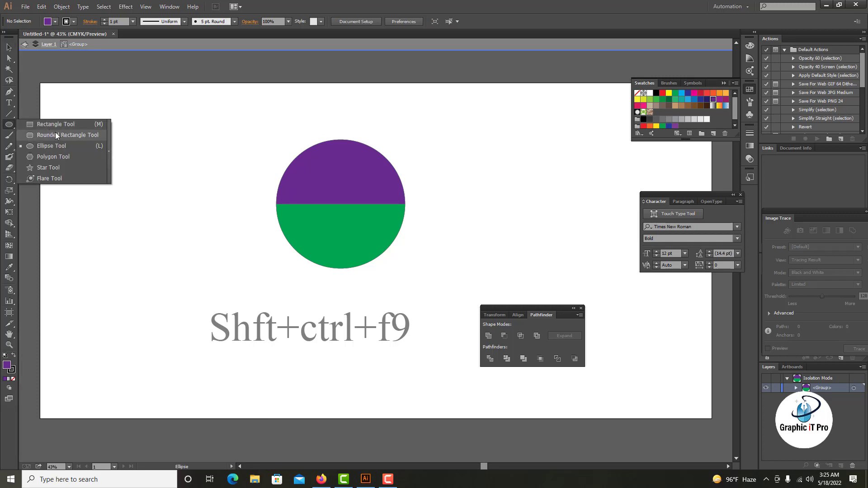
{"action": "left_click", "coordinate": [66, 167]}
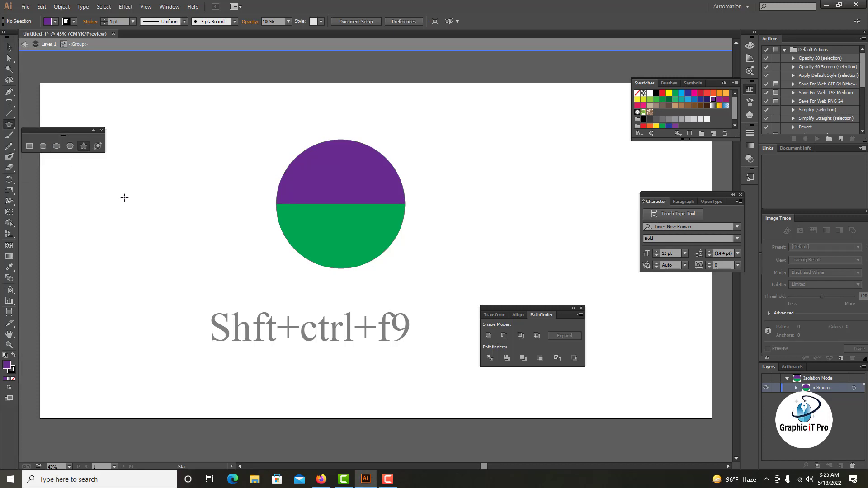
{"action": "left_click_drag", "start_coordinate": [141, 195], "coordinate": [176, 244]}
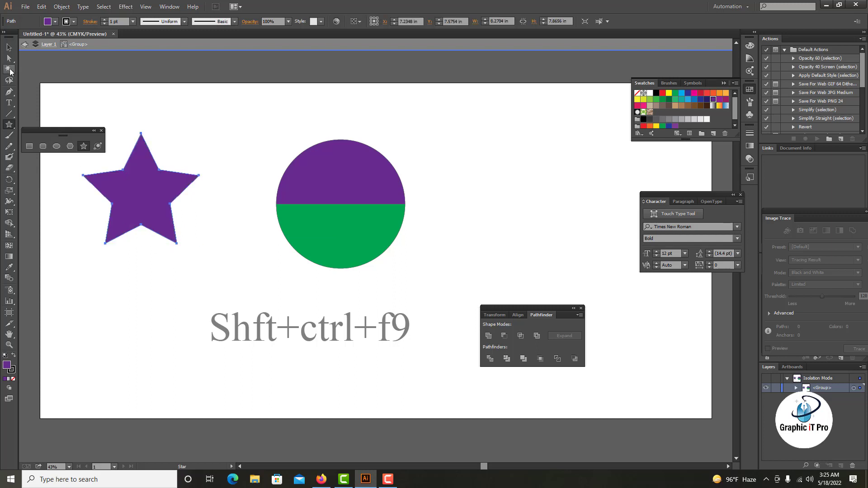
{"action": "left_click", "coordinate": [9, 48]}
{"action": "left_click", "coordinate": [204, 143]}
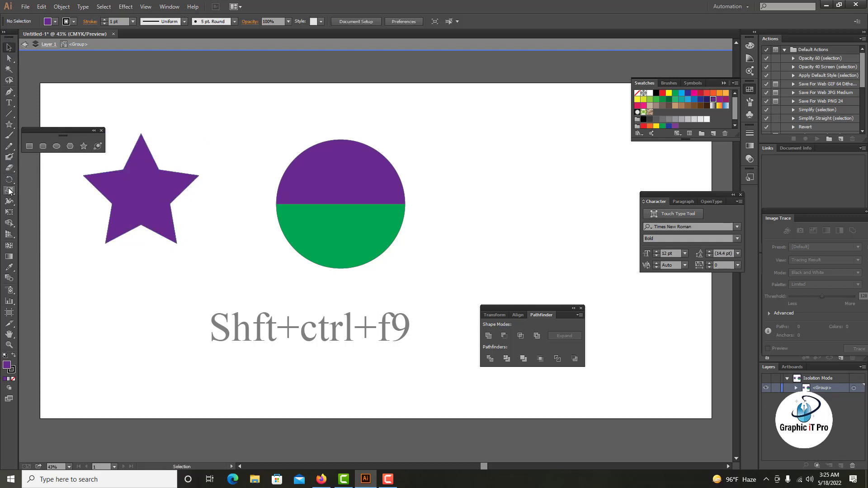
Step: Draw a second purple star about 13.2 by 12.6 in overlapping the first star from above
{"action": "left_click", "coordinate": [10, 125]}
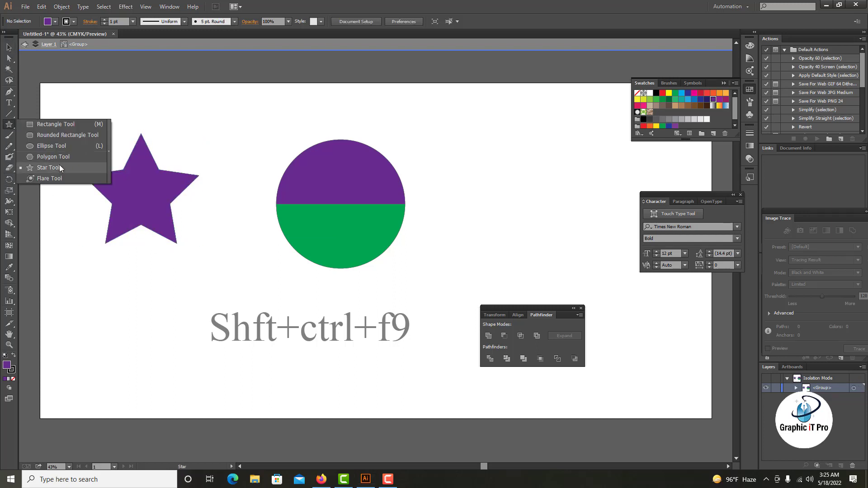
{"action": "left_click", "coordinate": [57, 156]}
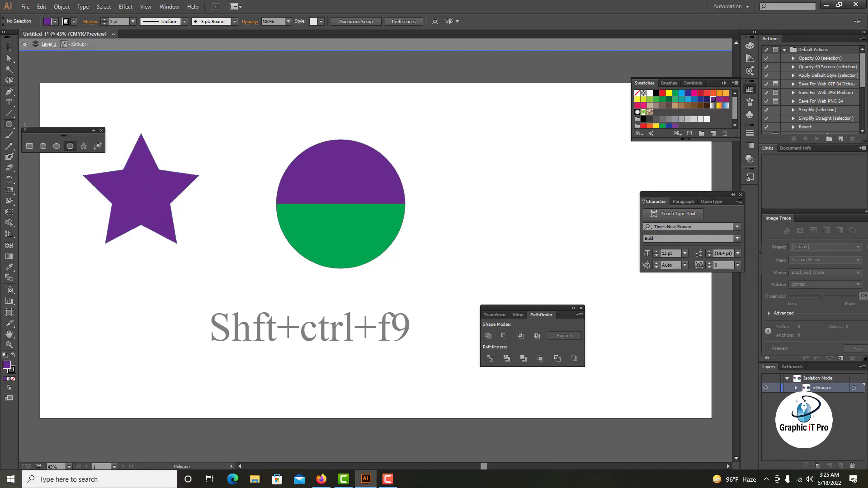
{"action": "left_click", "coordinate": [84, 146]}
{"action": "left_click_drag", "start_coordinate": [119, 116], "coordinate": [200, 187]}
{"action": "key", "text": "v"}
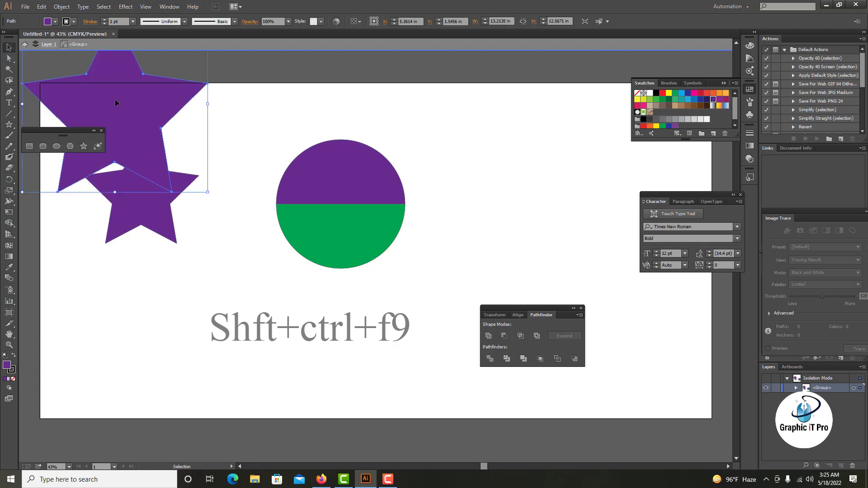
Step: Move the second star down over the first star's lower part and scale it down to about 4.6 in wide
{"action": "left_click_drag", "start_coordinate": [115, 99], "coordinate": [148, 295]}
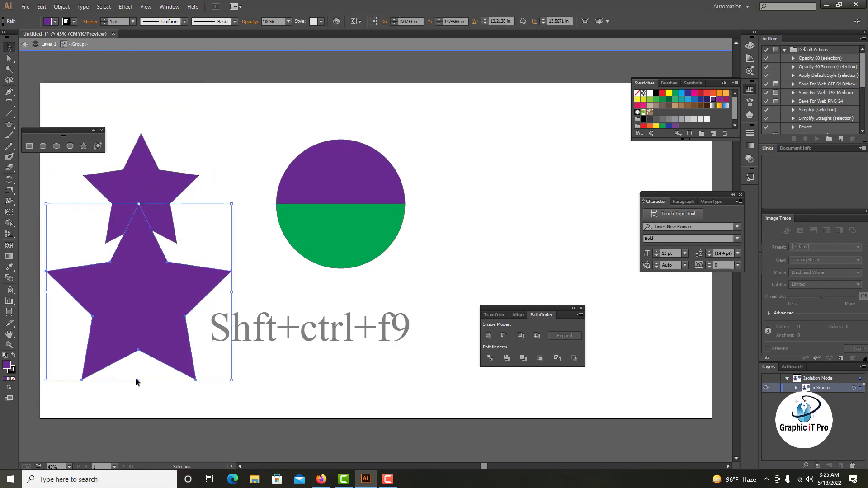
{"action": "left_click_drag", "start_coordinate": [139, 381], "coordinate": [136, 308]}
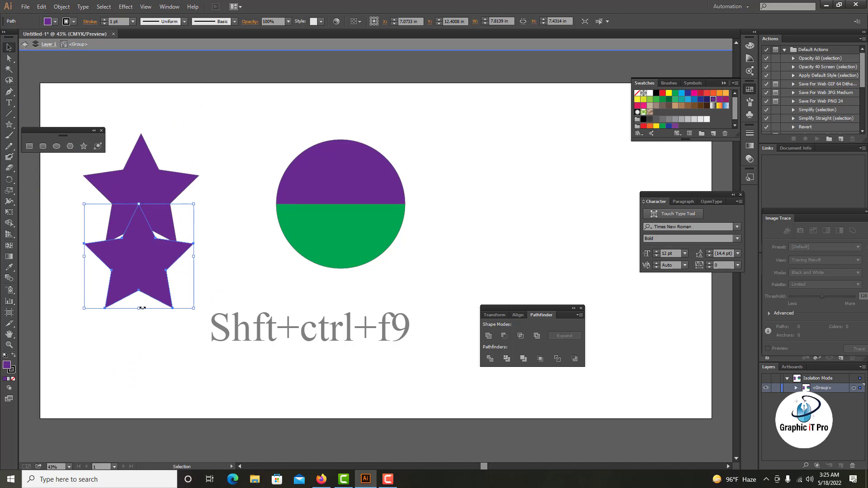
{"action": "left_click_drag", "start_coordinate": [139, 308], "coordinate": [136, 247]}
{"action": "left_click", "coordinate": [217, 222]}
Step: Divide the two overlapping stars with Pathfinder Divide and delete the small star's piece protruding below the large star
{"action": "left_click_drag", "start_coordinate": [197, 127], "coordinate": [129, 291]}
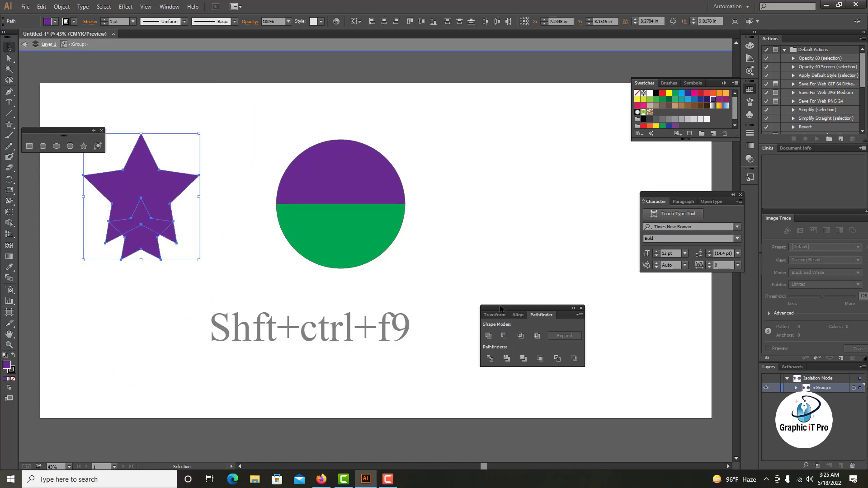
{"action": "left_click", "coordinate": [425, 233]}
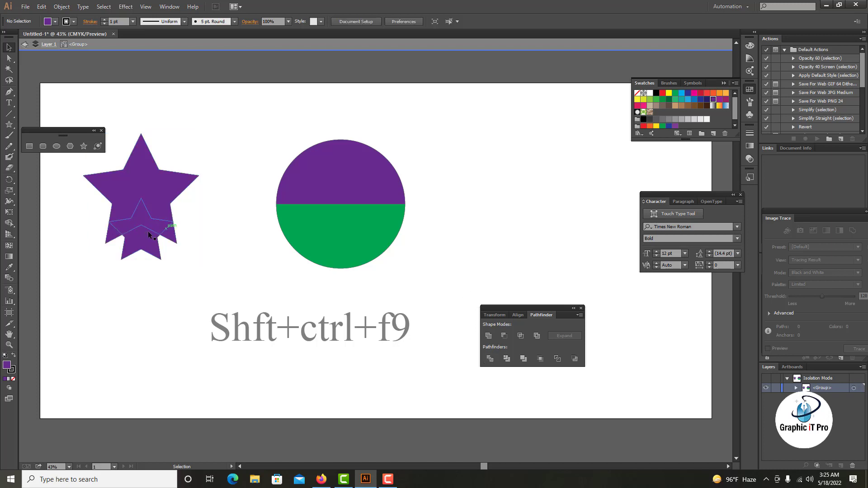
{"action": "left_click", "coordinate": [142, 242]}
{"action": "right_click", "coordinate": [149, 246]}
{"action": "double_click", "coordinate": [135, 246]}
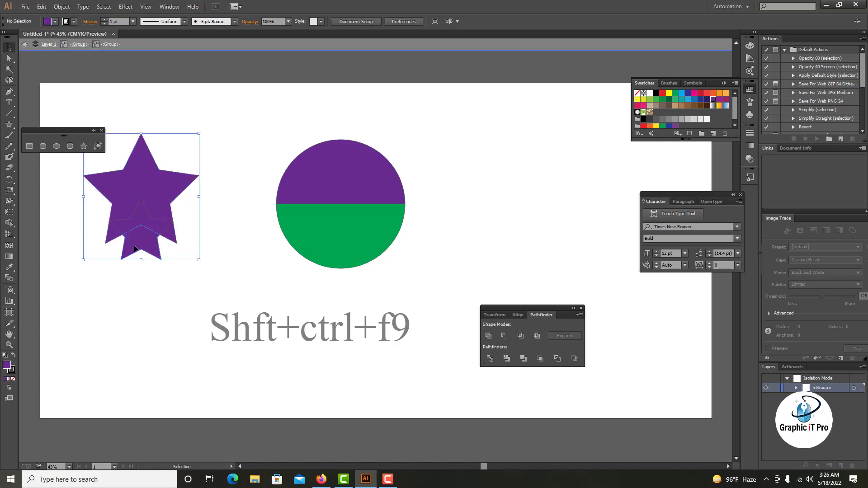
{"action": "left_click", "coordinate": [136, 248]}
{"action": "key", "text": "Delete"}
Step: Fill the piece where the two stars overlap with white, after trying red and yellow
{"action": "left_click", "coordinate": [160, 221]}
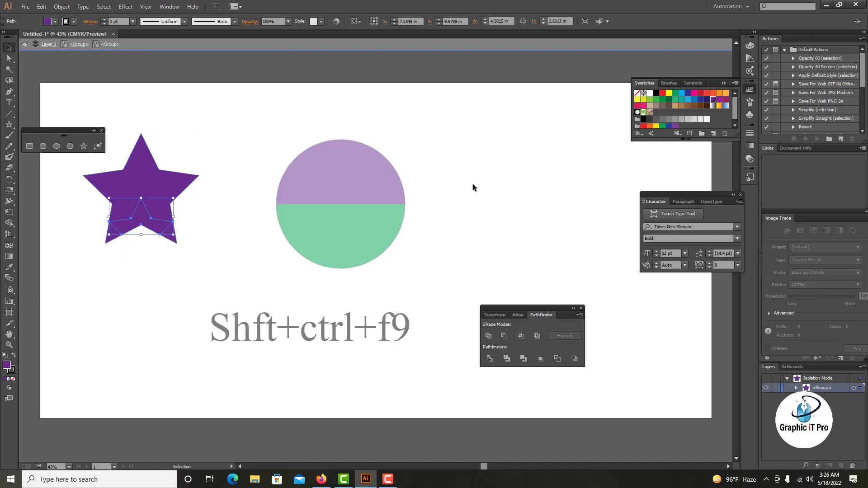
{"action": "left_click", "coordinate": [663, 93]}
{"action": "left_click", "coordinate": [669, 93]}
{"action": "left_click", "coordinate": [650, 93]}
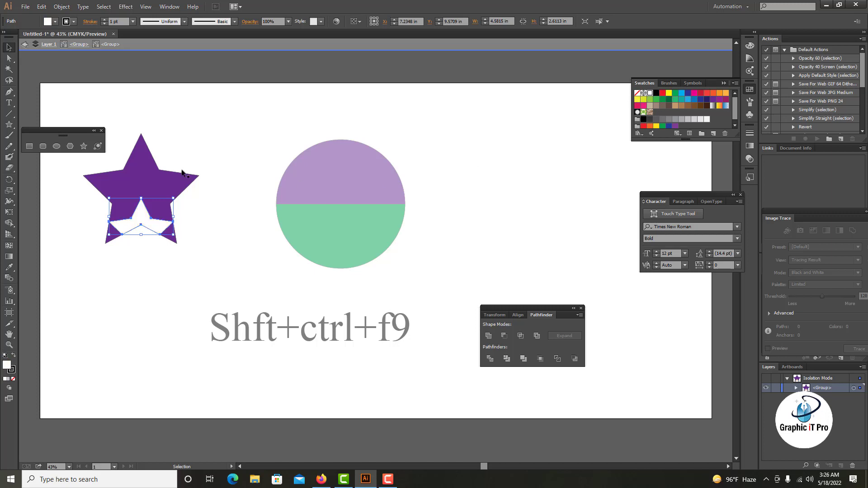
{"action": "left_click", "coordinate": [248, 150]}
Step: Fill the large star's remaining body piece with green, after trying white
{"action": "left_click", "coordinate": [153, 191]}
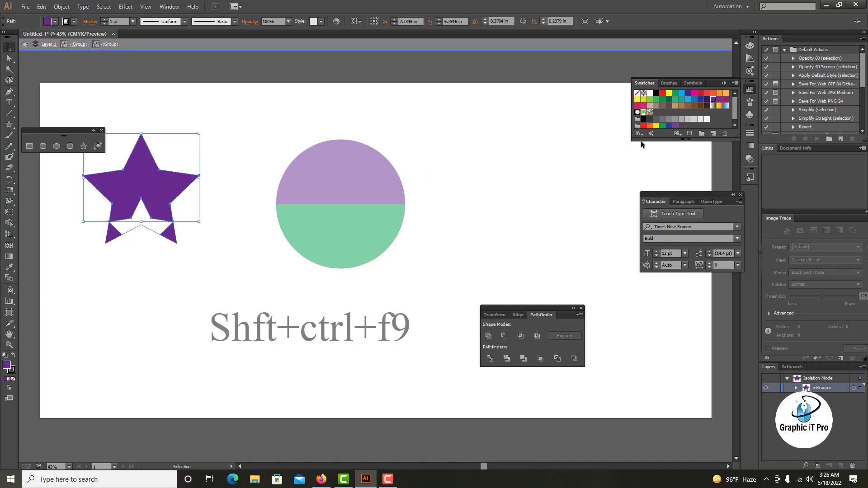
{"action": "left_click", "coordinate": [650, 93]}
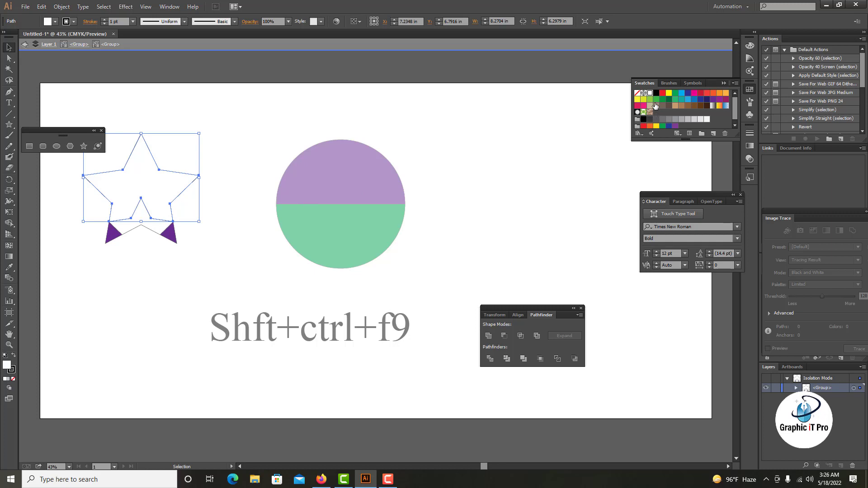
{"action": "left_click", "coordinate": [654, 105]}
{"action": "left_click", "coordinate": [663, 99]}
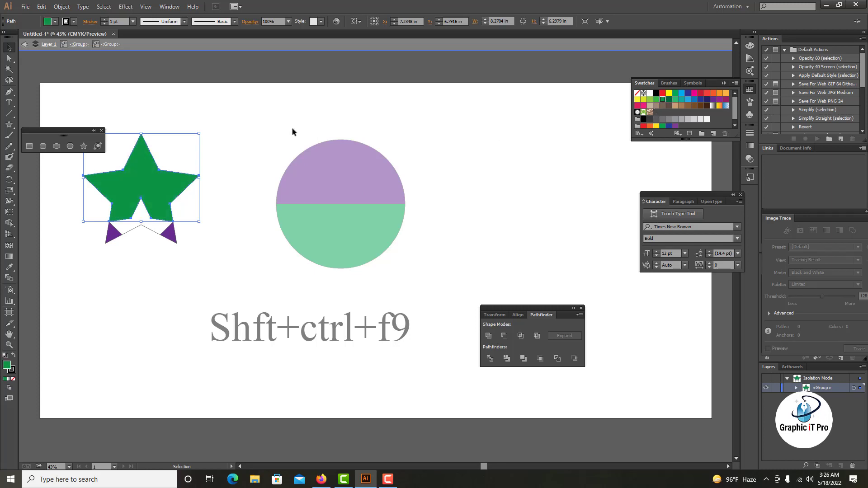
Step: Delete the two small purple tips below the green star
{"action": "left_click", "coordinate": [185, 249]}
{"action": "left_click", "coordinate": [174, 236]}
{"action": "key", "text": "Delete"}
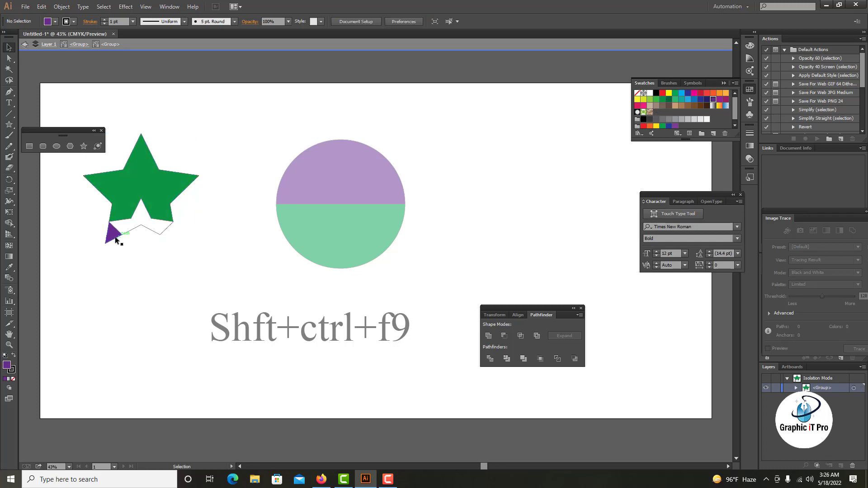
{"action": "left_click", "coordinate": [114, 236]}
{"action": "key", "text": "Delete"}
Step: Move the white overlap piece up into the middle of the green star and enlarge it
{"action": "left_click", "coordinate": [144, 233]}
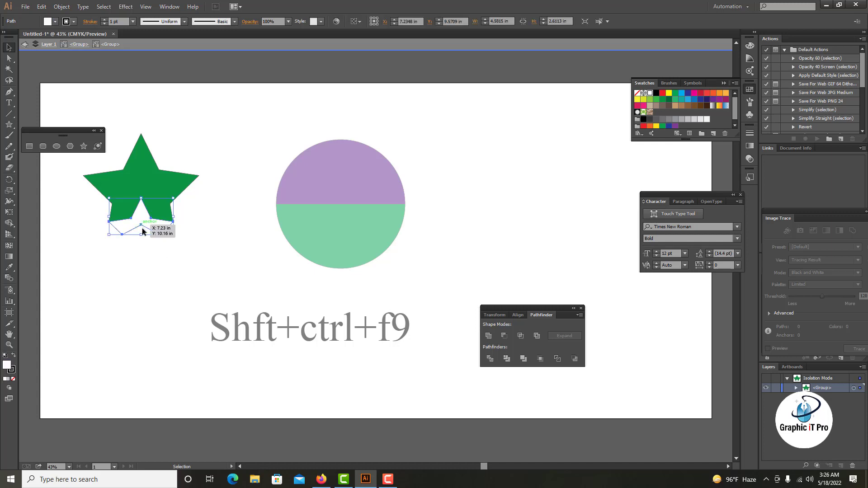
{"action": "left_click_drag", "start_coordinate": [141, 234], "coordinate": [142, 165]}
{"action": "left_click_drag", "start_coordinate": [139, 202], "coordinate": [139, 192]}
{"action": "left_click", "coordinate": [162, 261]}
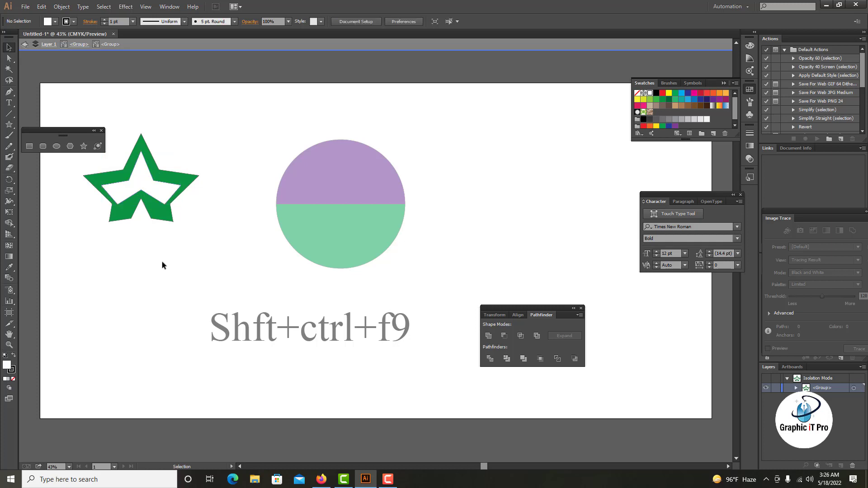
Step: Delete the green and white star pieces and exit isolation mode
{"action": "left_click", "coordinate": [178, 202]}
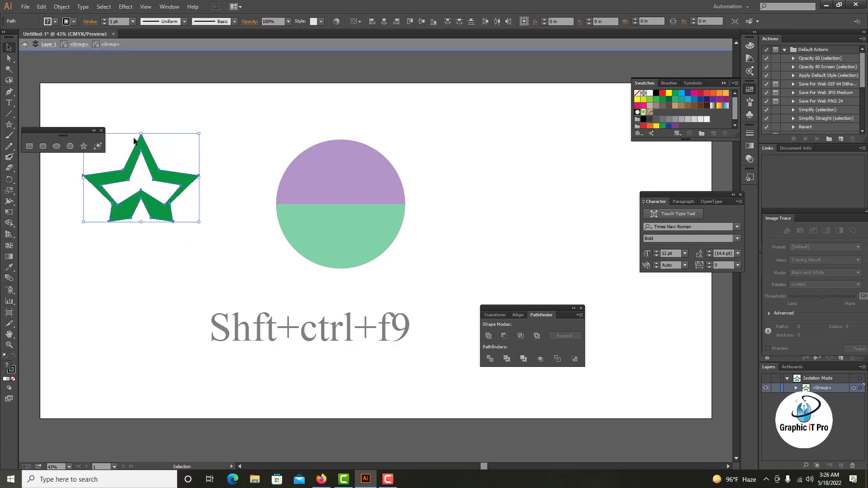
{"action": "key", "text": "Delete"}
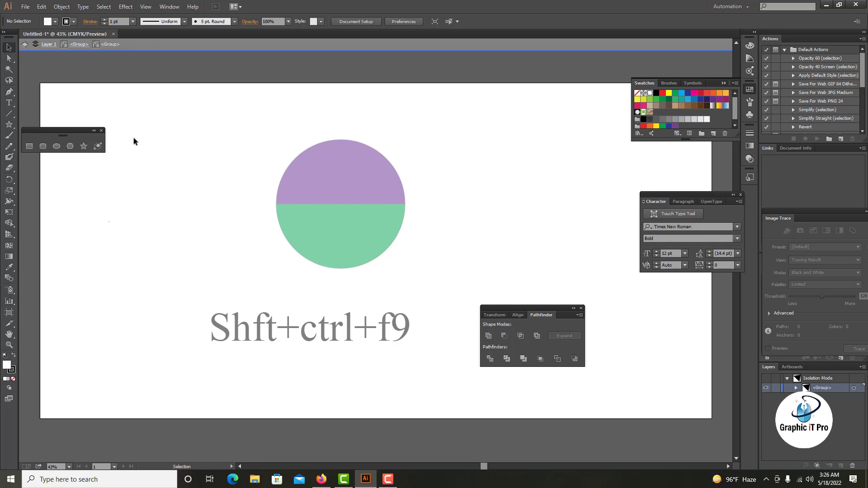
{"action": "right_click", "coordinate": [346, 213]}
{"action": "left_click", "coordinate": [360, 207]}
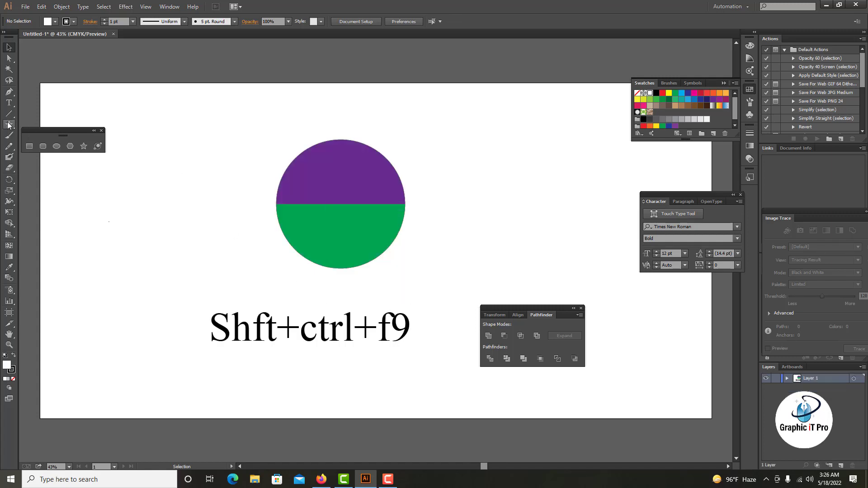
Step: Draw a white rectangle about 12 by 2.7 in and a vertical line about 12.9 in long through its centre
{"action": "left_click_drag", "start_coordinate": [9, 125], "coordinate": [32, 131]}
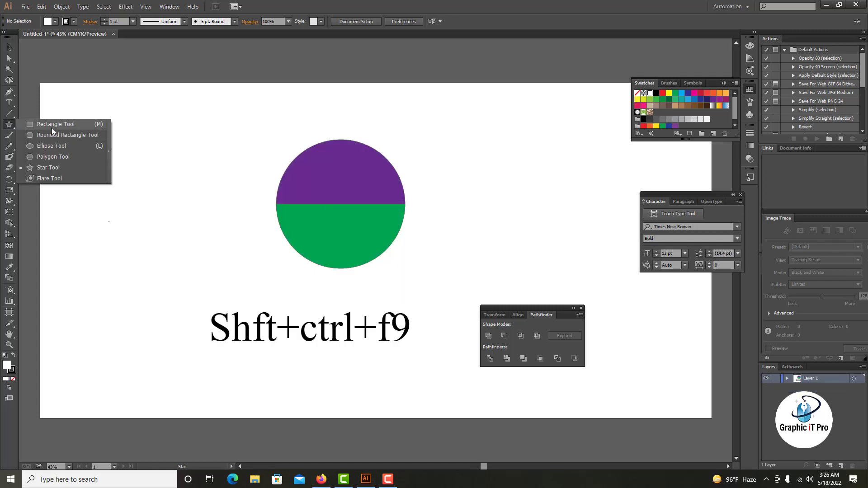
{"action": "left_click", "coordinate": [51, 128]}
{"action": "left_click_drag", "start_coordinate": [77, 234], "coordinate": [245, 270]}
{"action": "left_click", "coordinate": [9, 48]}
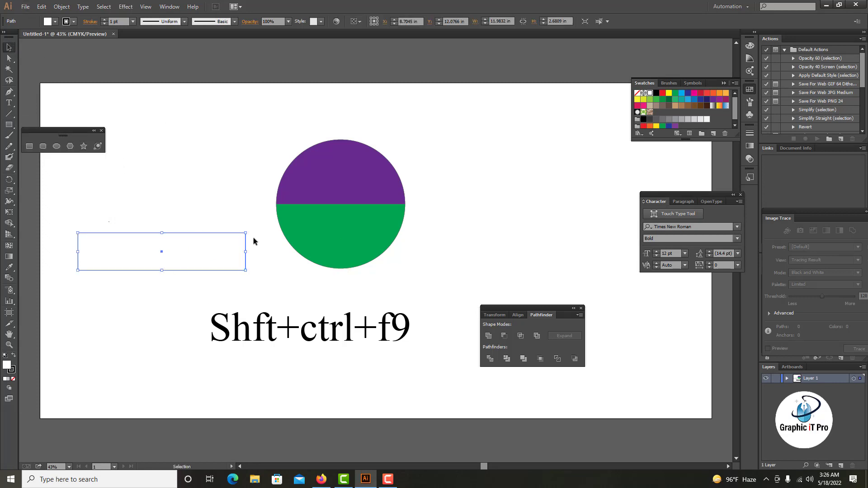
{"action": "left_click", "coordinate": [9, 113]}
{"action": "left_click_drag", "start_coordinate": [161, 197], "coordinate": [175, 381]}
{"action": "left_click", "coordinate": [8, 48]}
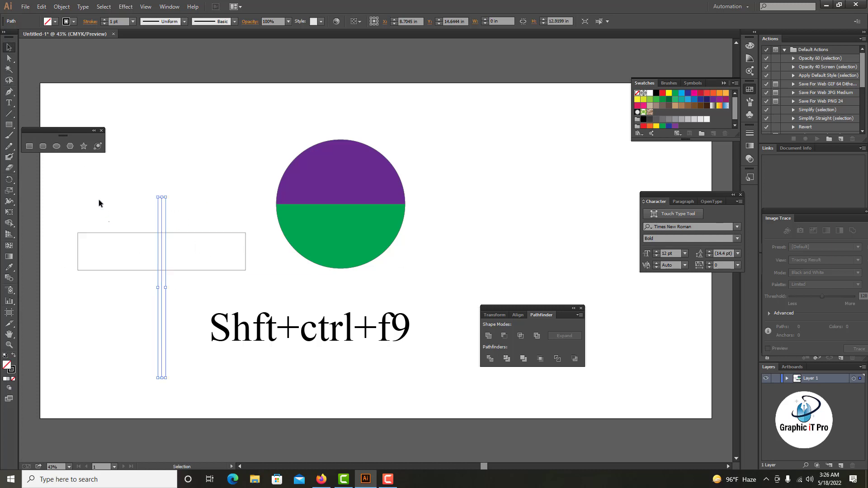
Step: Select the rectangle, the line and the two-colour circle, apply Pathfinder Divide and isolate the resulting group
{"action": "left_click_drag", "start_coordinate": [98, 199], "coordinate": [214, 275]}
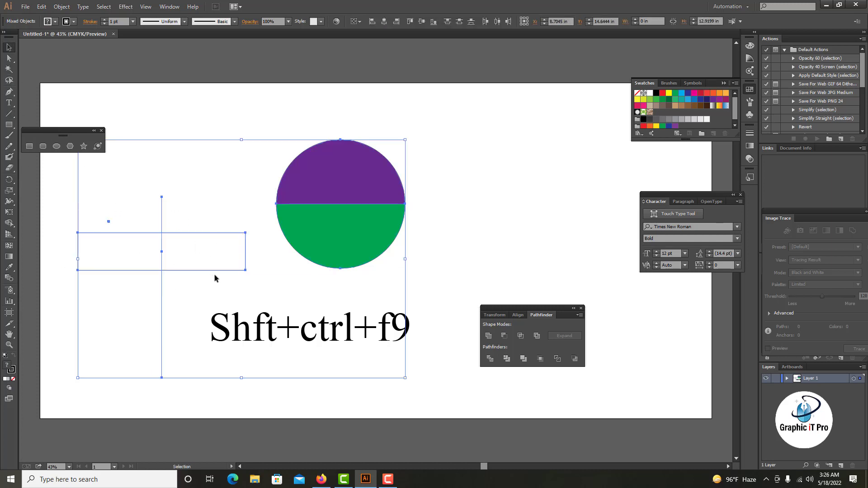
{"action": "left_click", "coordinate": [490, 358]}
{"action": "left_click", "coordinate": [467, 200]}
{"action": "double_click", "coordinate": [207, 239]}
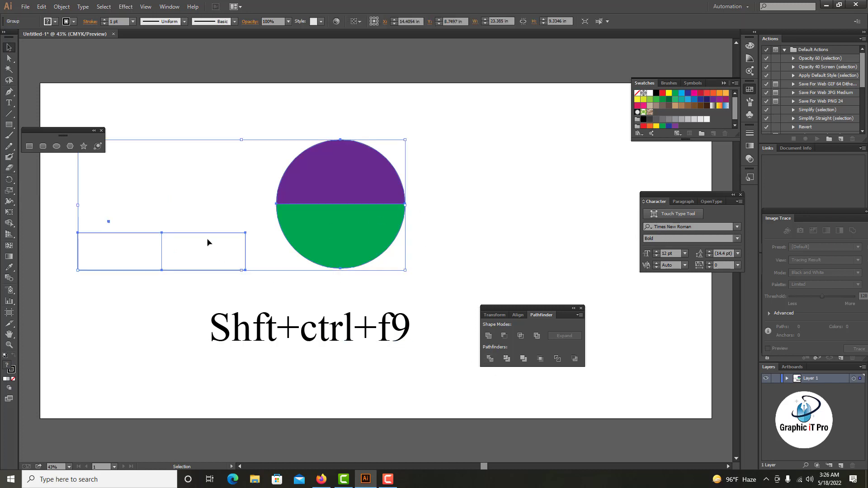
Step: Fill the rectangle's right half with magenta, after trying green, and its left half with dark blue
{"action": "left_click", "coordinate": [207, 240]}
{"action": "left_click", "coordinate": [675, 99]}
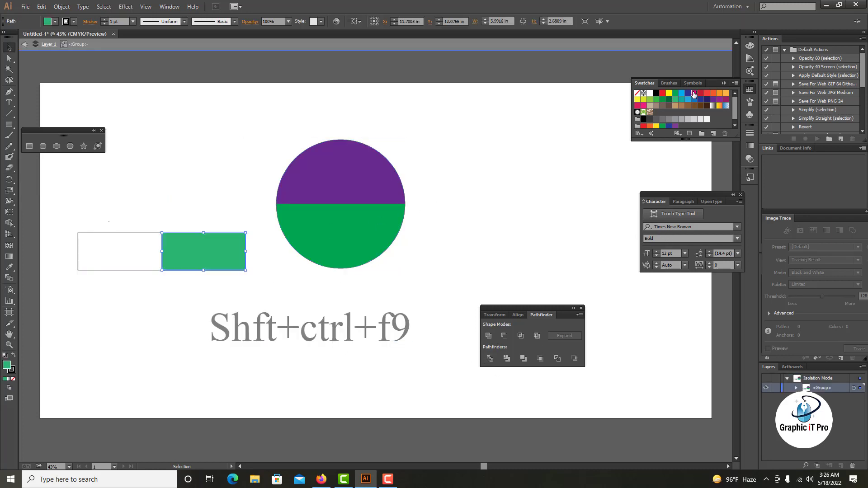
{"action": "left_click", "coordinate": [694, 93]}
{"action": "left_click", "coordinate": [145, 245]}
{"action": "left_click", "coordinate": [713, 93]}
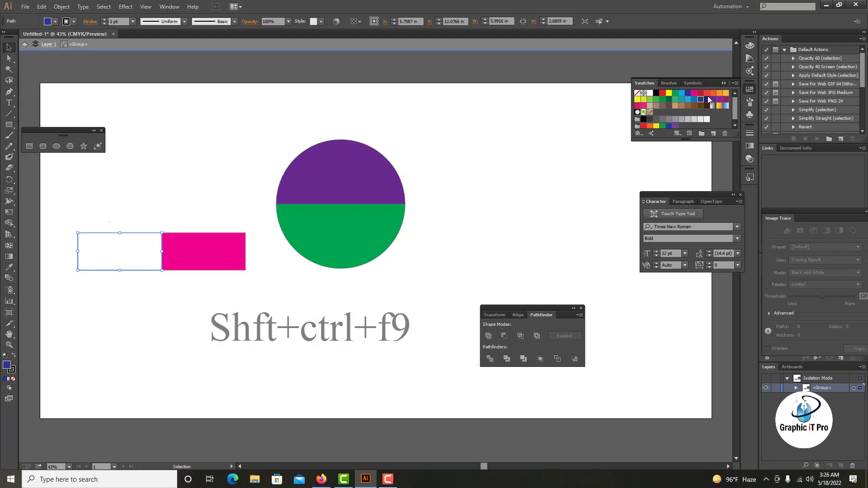
{"action": "left_click", "coordinate": [251, 110]}
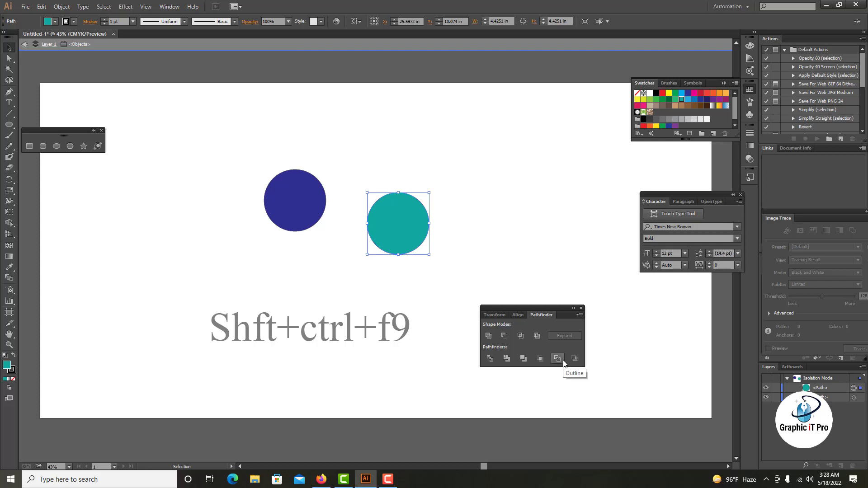
Step: Move the teal circle over the blue circle's lower-right part and fill it with dark red
{"action": "left_click", "coordinate": [490, 210]}
{"action": "left_click_drag", "start_coordinate": [393, 231], "coordinate": [307, 224]}
{"action": "left_click", "coordinate": [701, 93]}
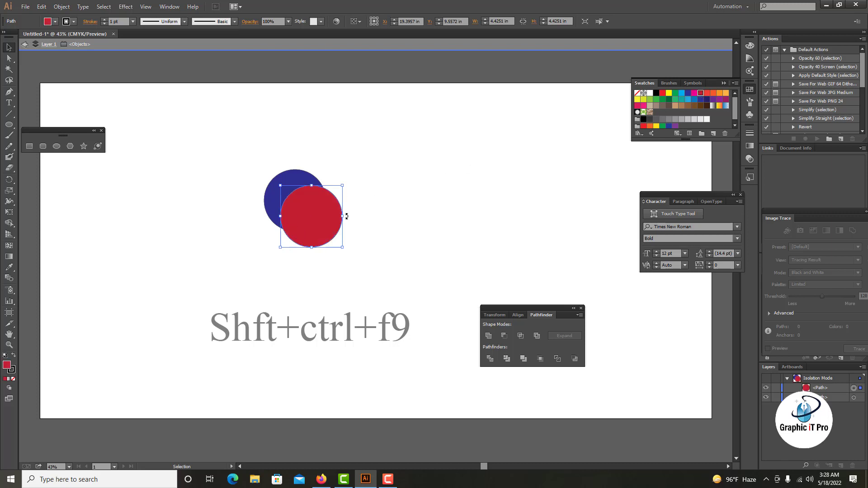
Step: Cut the blue circle out of the red one with Pathfinder Minus Back and scale the crescent down
{"action": "left_click_drag", "start_coordinate": [240, 163], "coordinate": [457, 218]}
{"action": "left_click", "coordinate": [575, 358]}
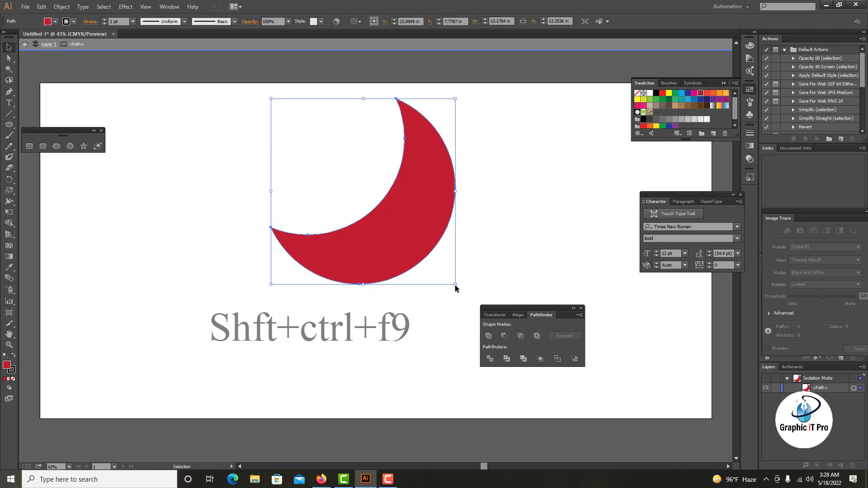
{"action": "left_click_drag", "start_coordinate": [455, 285], "coordinate": [377, 205]}
{"action": "left_click", "coordinate": [468, 232]}
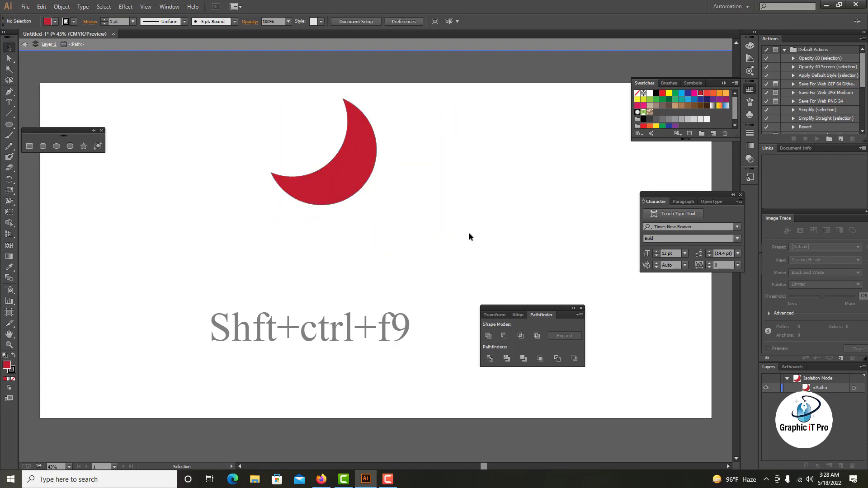
Step: Draw two overlapping dark red squares below the crescent's left side, the second about 6.2 in wide over the first's lower-right corner
{"action": "left_click_drag", "start_coordinate": [13, 125], "coordinate": [69, 127]}
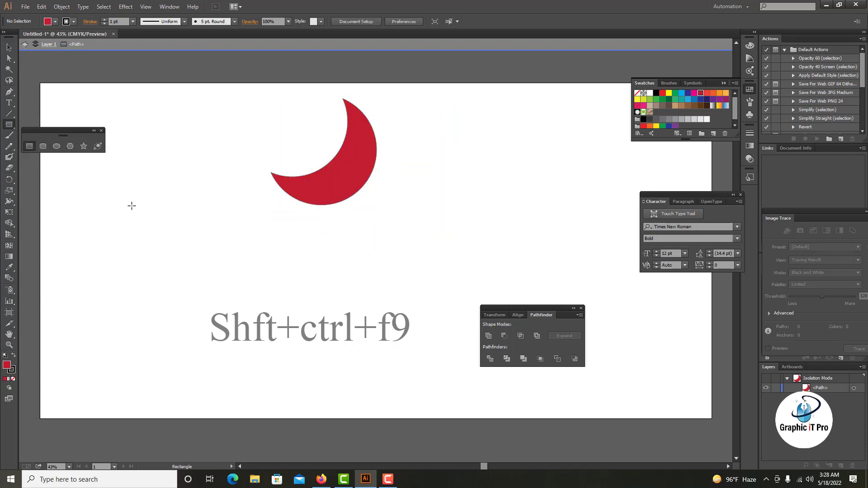
{"action": "mouse_move", "coordinate": [110, 203]}
{"action": "left_mouse_down"}
{"action": "mouse_move", "coordinate": [210, 268]}
{"action": "mouse_move", "coordinate": [187, 278]}
{"action": "left_mouse_up"}
{"action": "left_click", "coordinate": [9, 48]}
{"action": "left_click", "coordinate": [11, 124]}
{"action": "left_click", "coordinate": [9, 48]}
{"action": "left_click", "coordinate": [289, 272]}
Step: Apply Minus Back to the two squares, after trying Divide, and move the L-shaped piece to the right of the crescent
{"action": "left_click_drag", "start_coordinate": [84, 175], "coordinate": [195, 295]}
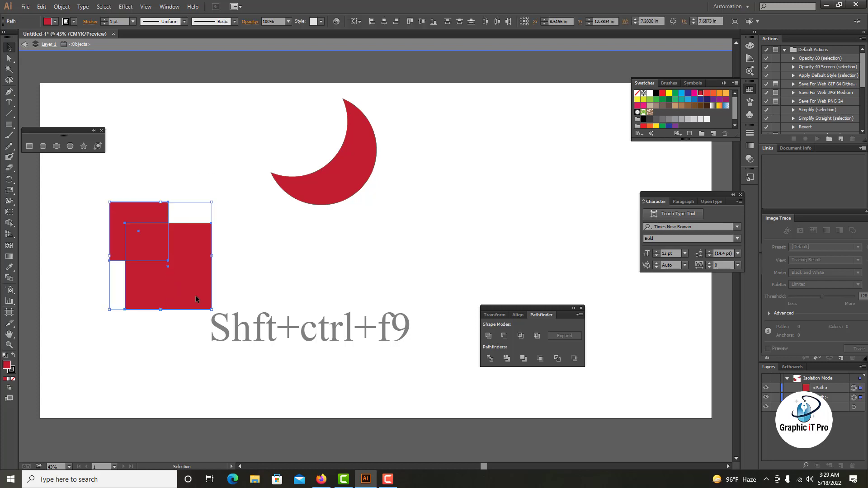
{"action": "left_click", "coordinate": [489, 359]}
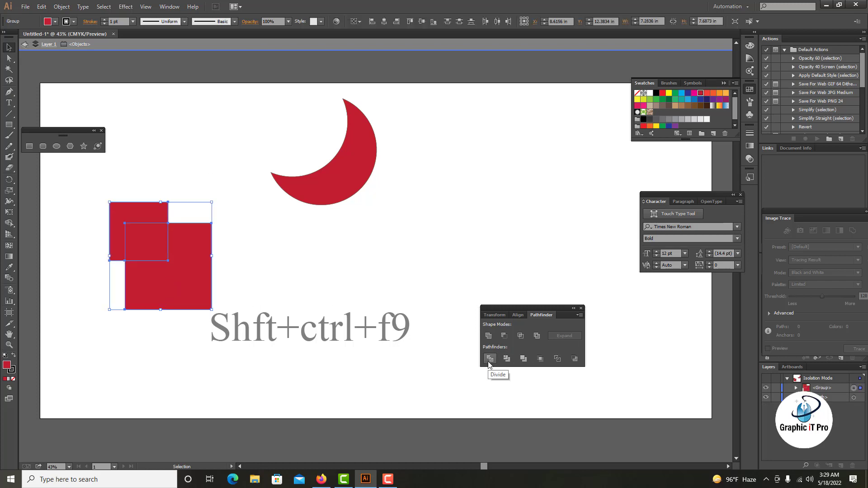
{"action": "key", "text": "ctrl+z"}
{"action": "left_click", "coordinate": [574, 362]}
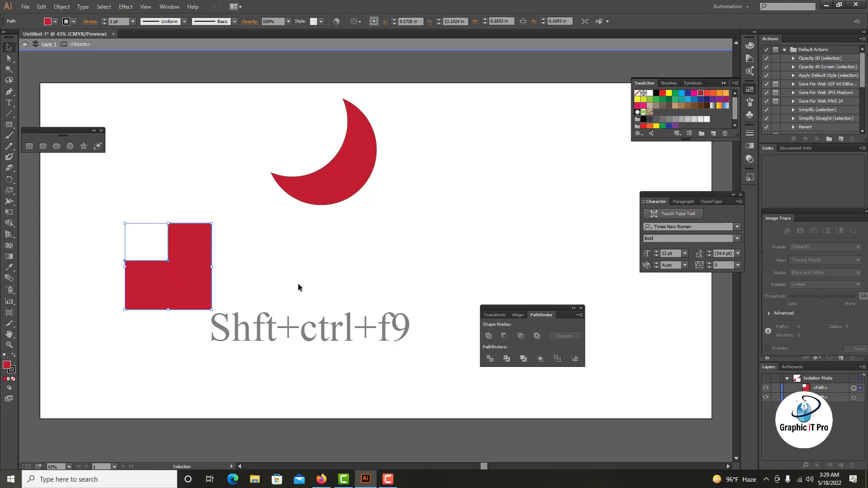
{"action": "left_click", "coordinate": [287, 268]}
{"action": "left_click_drag", "start_coordinate": [170, 289], "coordinate": [493, 237]}
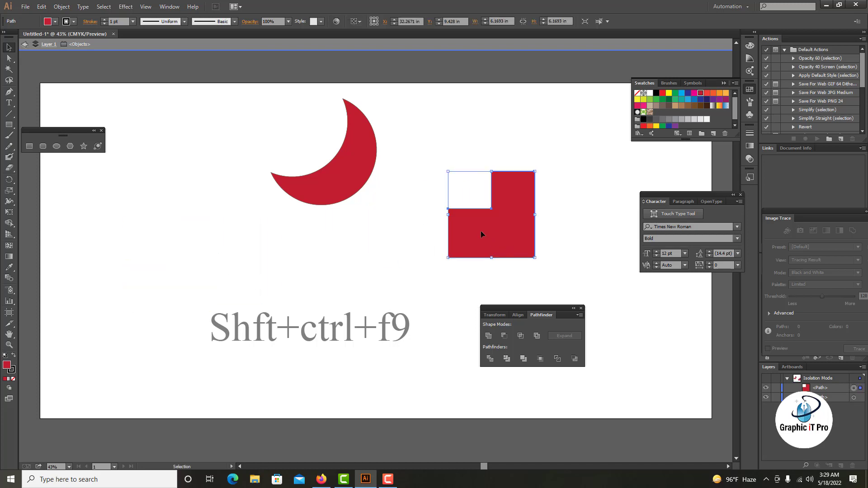
Step: Draw a dark red hexagon about 4.1 by 3.6 in left of the crescent and a rounded square overlapping its right part
{"action": "left_click_drag", "start_coordinate": [9, 126], "coordinate": [59, 167]}
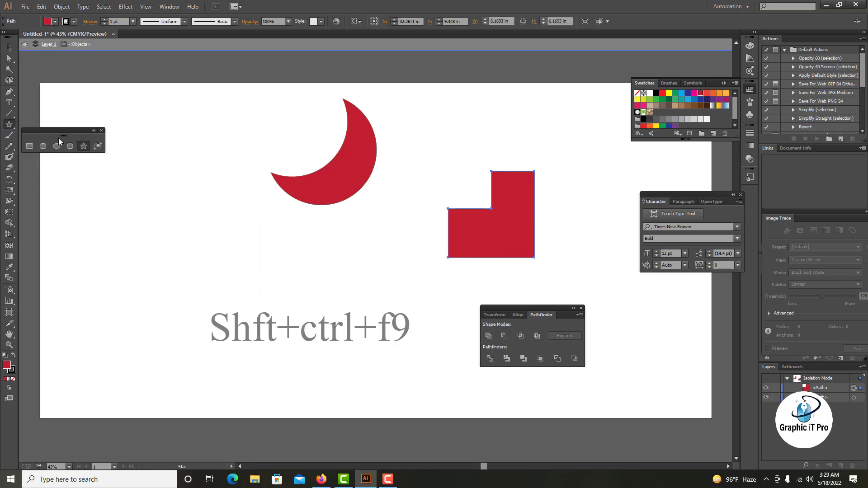
{"action": "left_click_drag", "start_coordinate": [9, 126], "coordinate": [62, 156]}
{"action": "left_click_drag", "start_coordinate": [115, 199], "coordinate": [129, 225]}
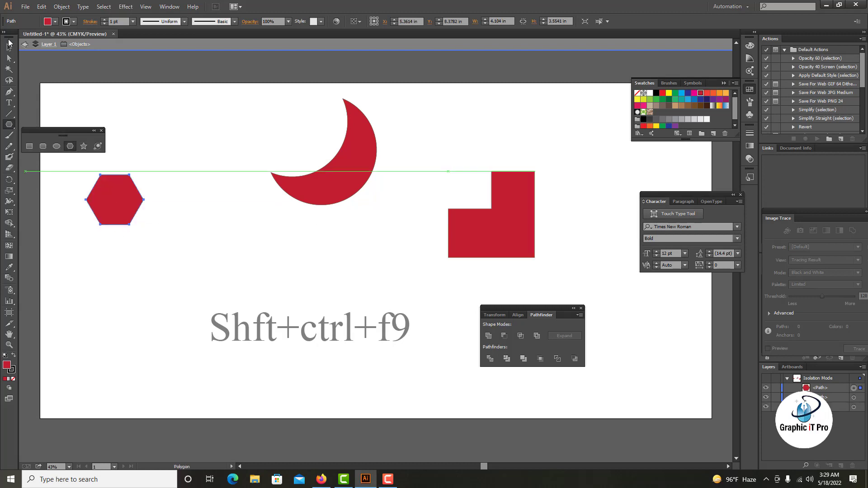
{"action": "left_click_drag", "start_coordinate": [9, 125], "coordinate": [59, 133]}
{"action": "left_click_drag", "start_coordinate": [156, 229], "coordinate": [115, 188]}
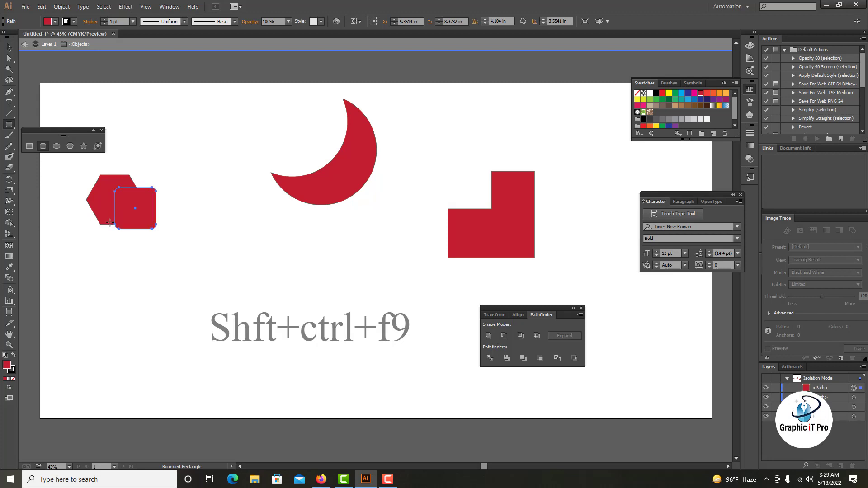
{"action": "left_click", "coordinate": [9, 48]}
Step: Cut the hexagon out of the rounded square with Minus Back, enlarge the piece to about 6 in wide and move it below the crescent's left side
{"action": "left_click_drag", "start_coordinate": [142, 152], "coordinate": [97, 254]}
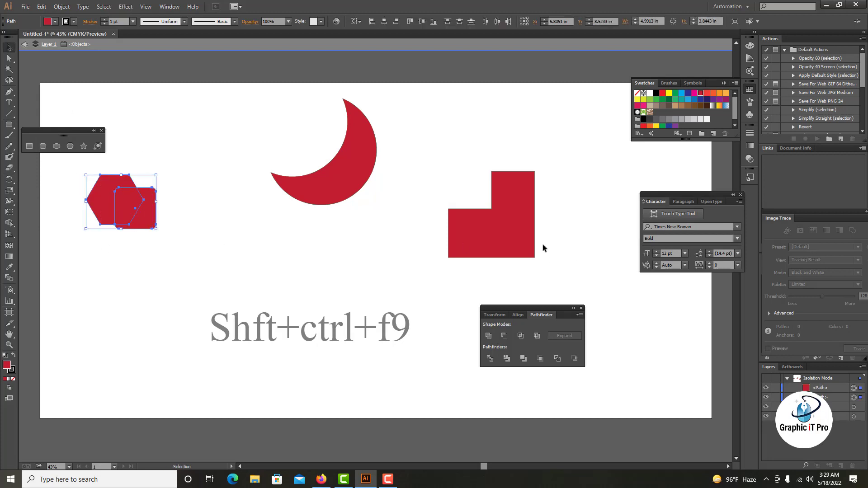
{"action": "left_click", "coordinate": [574, 361]}
{"action": "left_click", "coordinate": [195, 242]}
{"action": "left_click_drag", "start_coordinate": [148, 222], "coordinate": [236, 252]}
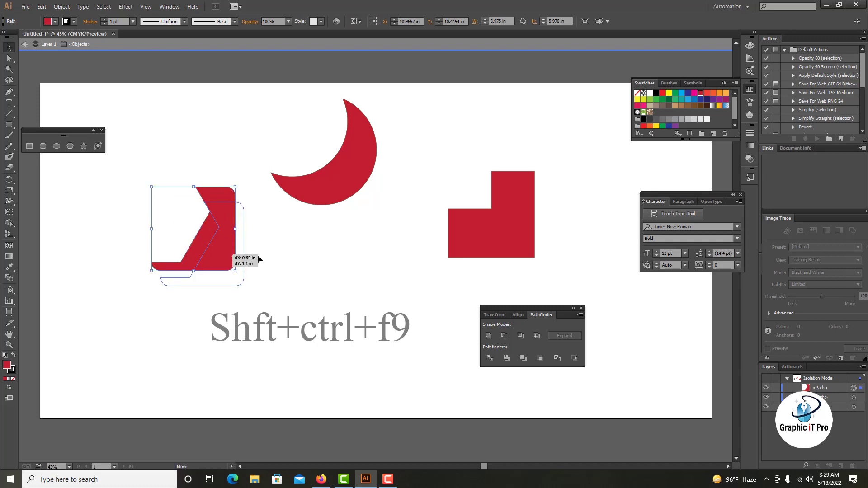
{"action": "left_click", "coordinate": [321, 267]}
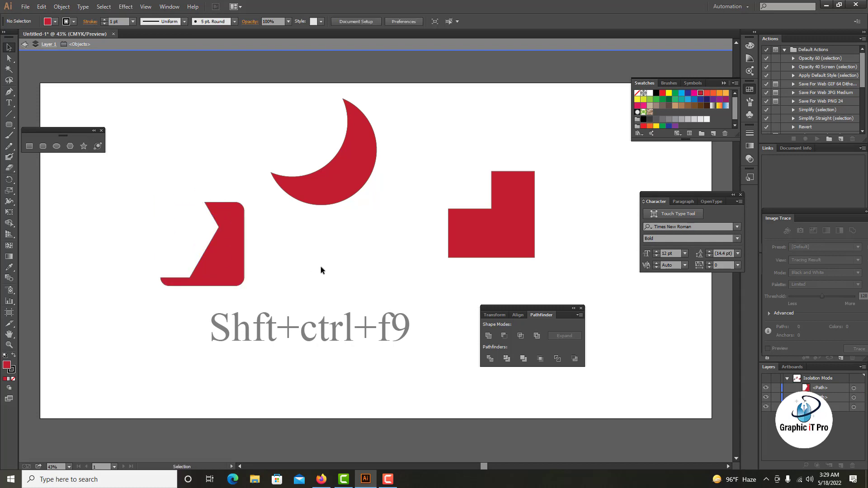